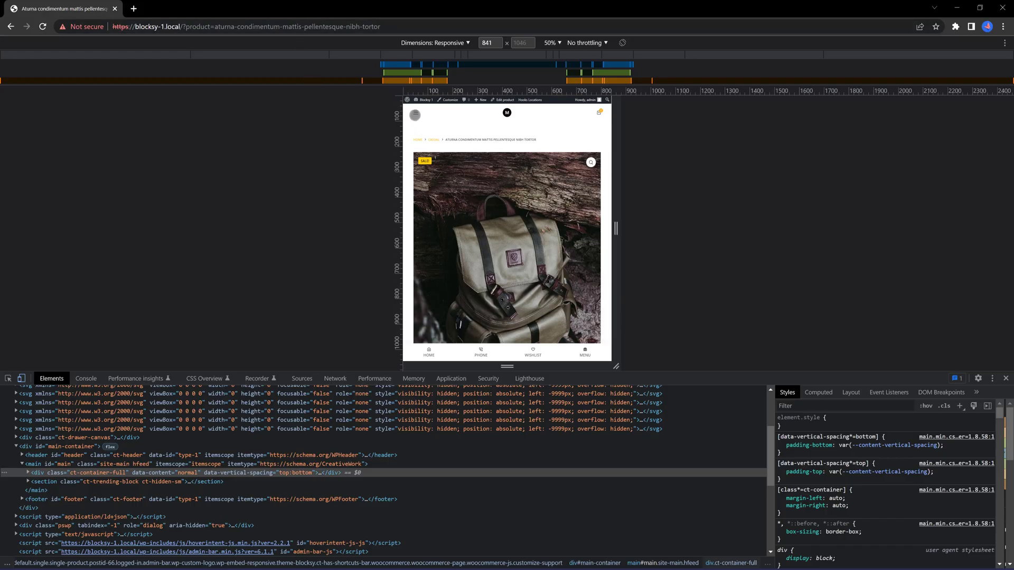
Open and close the mobile drawer menu, widen the viewport to 997, and tap the PHONE shortcut to start a call
left_click(416, 112)
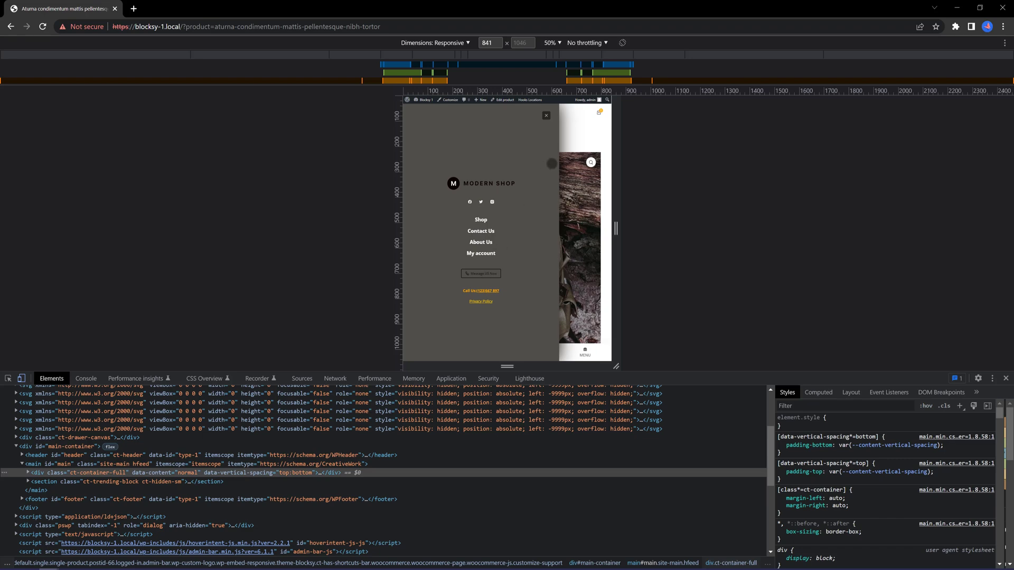
left_click(546, 115)
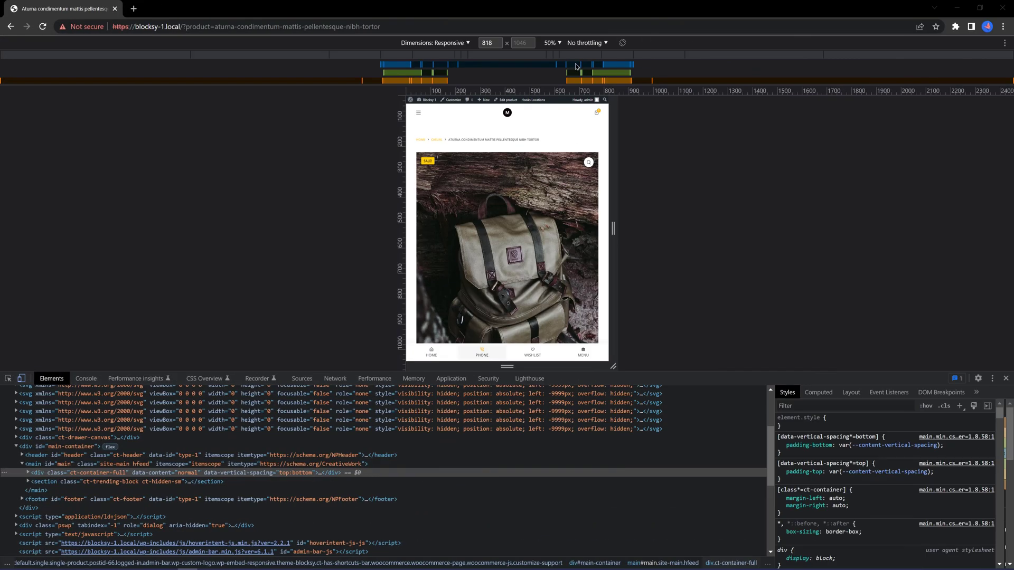
mouse_move(613, 228)
left_mouse_down()
mouse_move(656, 228)
mouse_move(543, 232)
mouse_move(648, 240)
mouse_move(616, 232)
left_mouse_up()
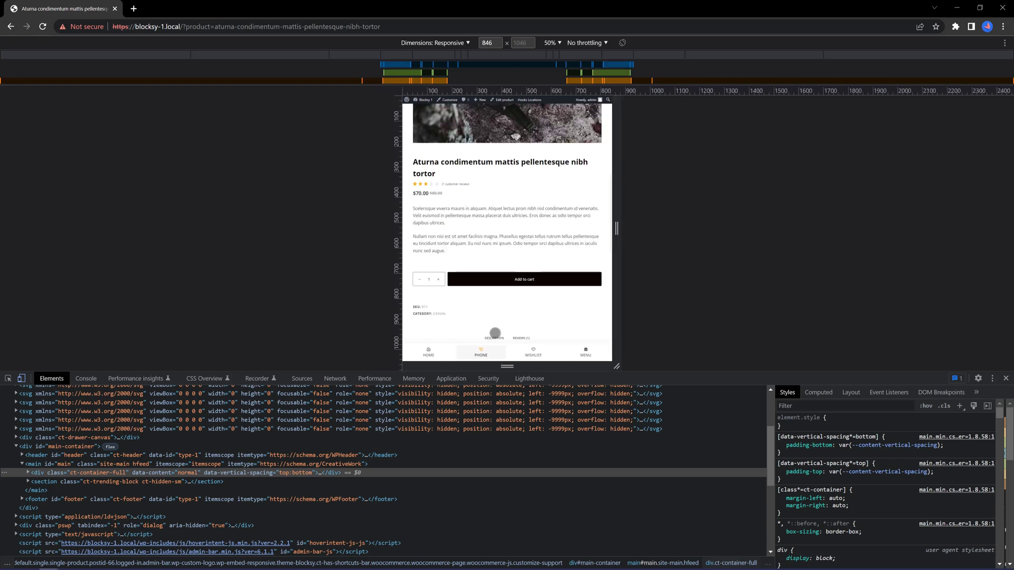
left_click(481, 355)
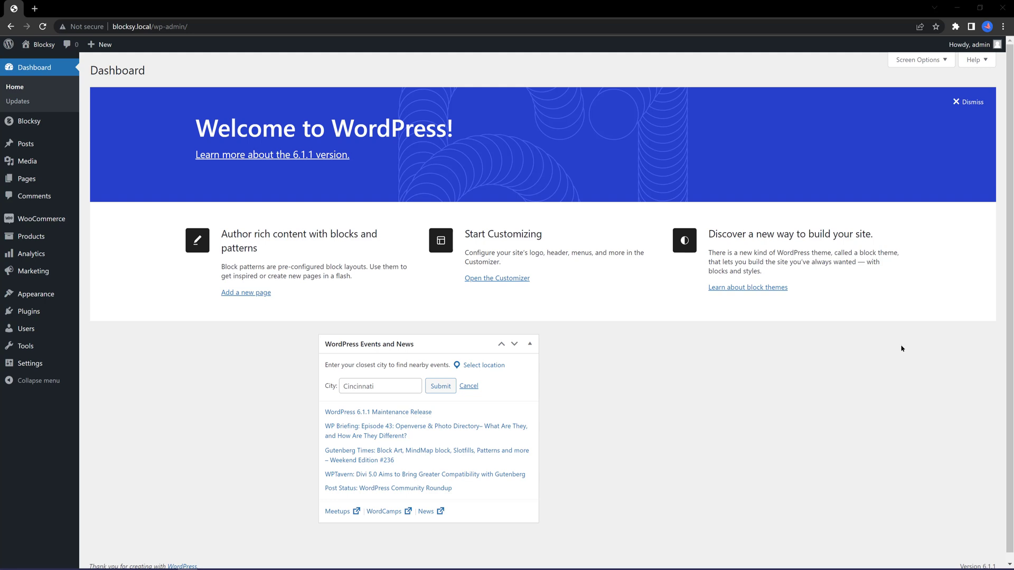
Confirm Shortcuts Bar is active among Blocksy's Pro Extensions, then go to Appearance > Customize
left_click(104, 126)
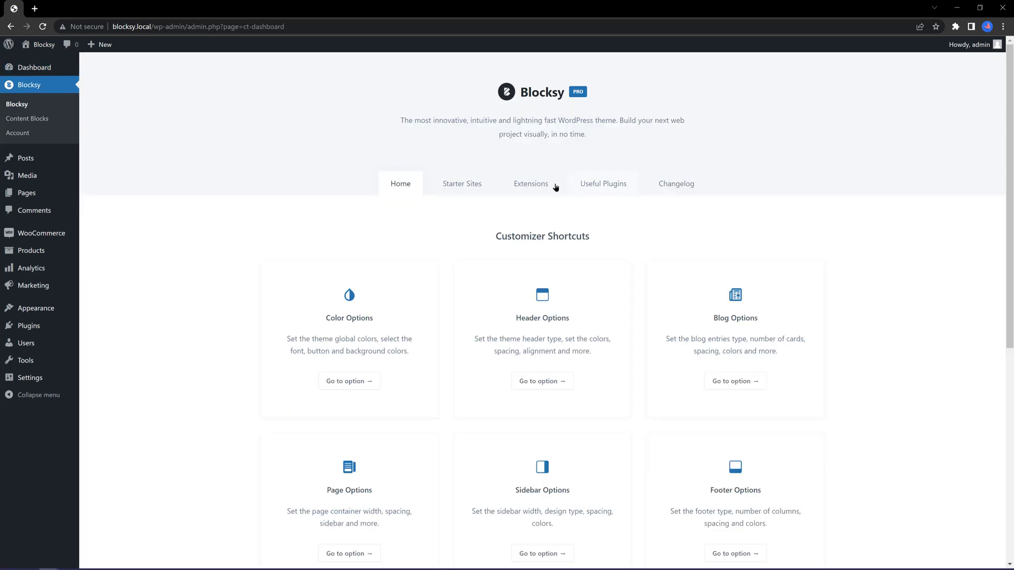
left_click(541, 182)
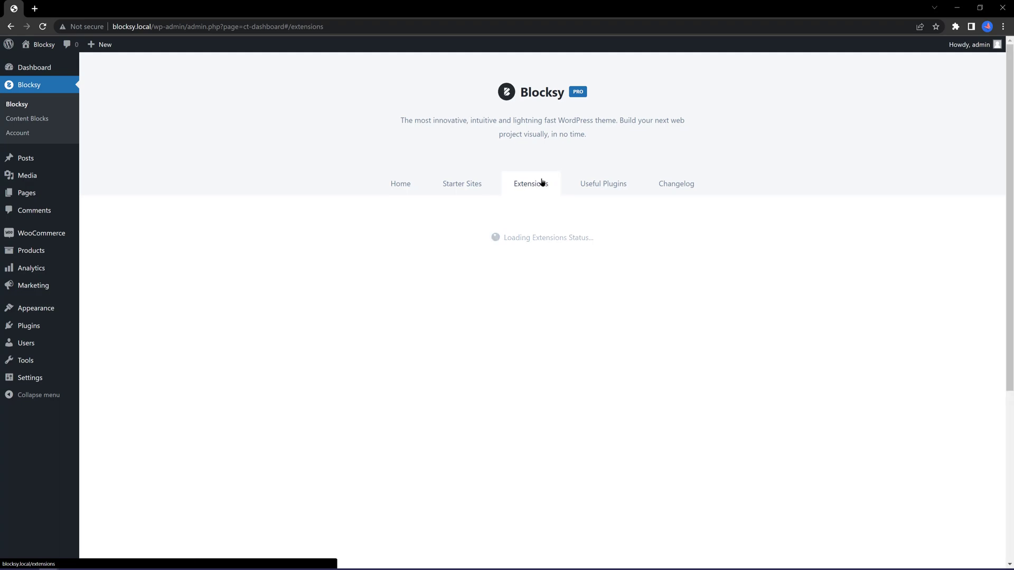
scroll(575, 426, "down", 1)
scroll(579, 426, "down", 3)
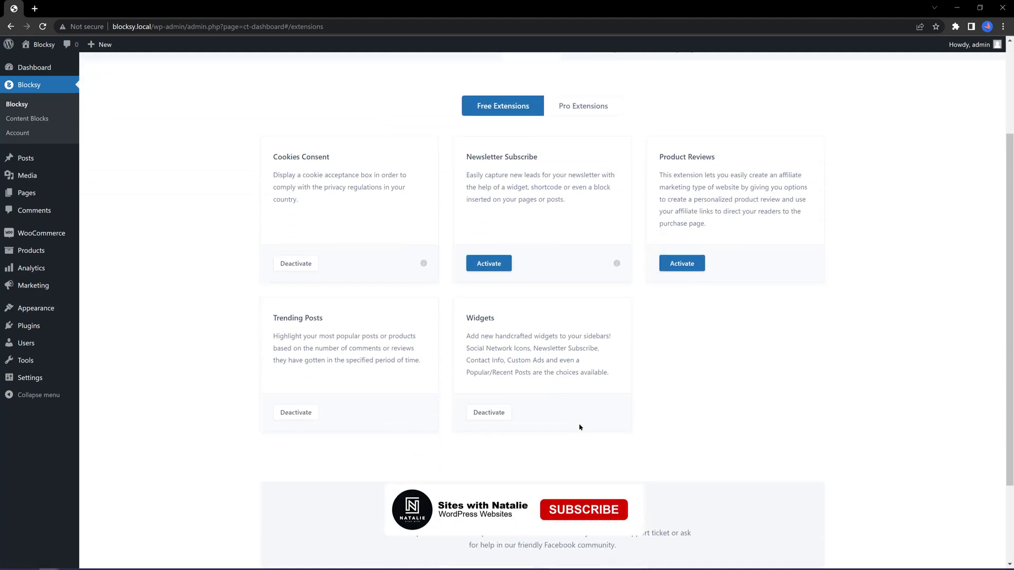
scroll(579, 427, "up", 2)
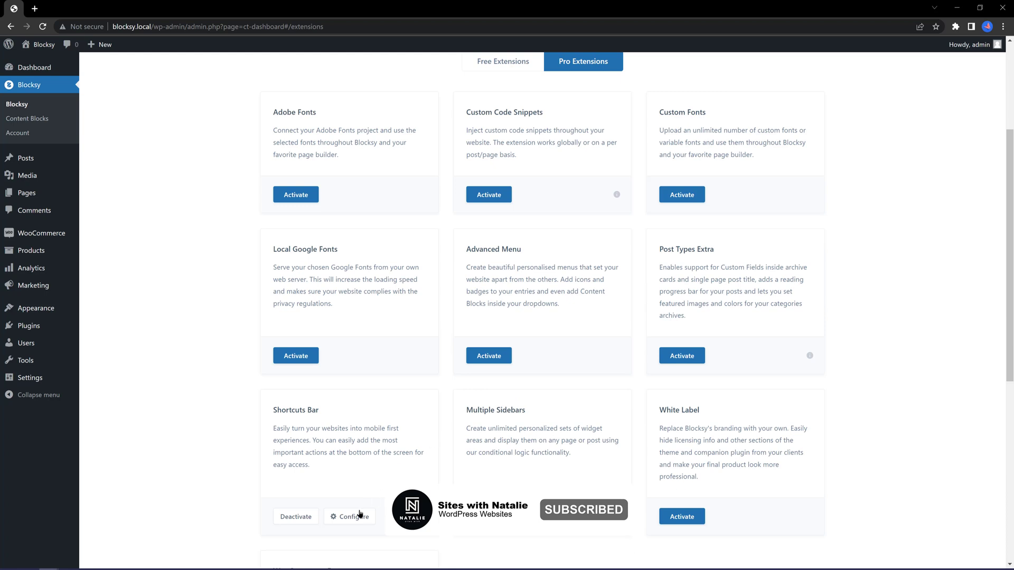
scroll(323, 516, "up", 3)
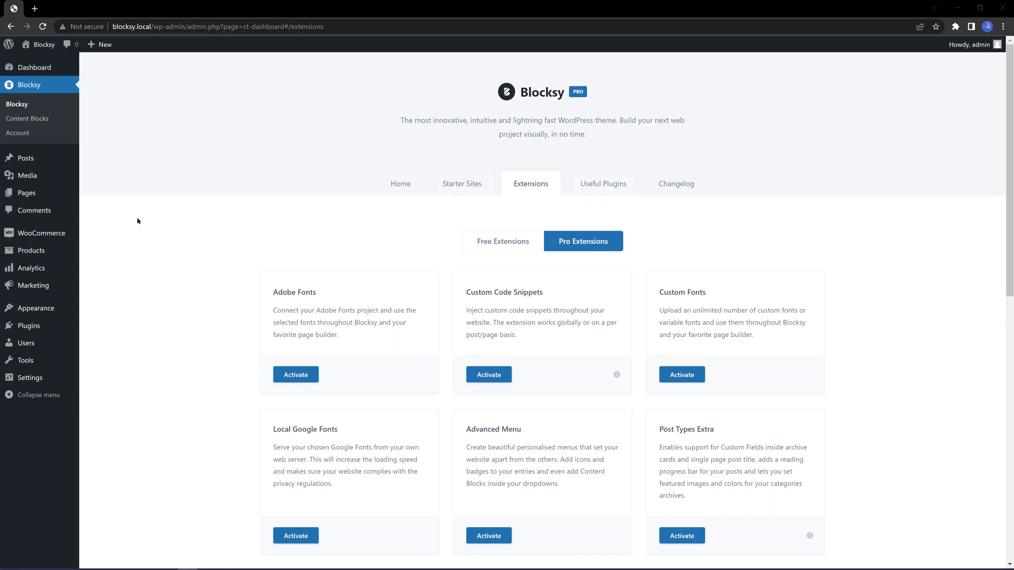
left_click(112, 330)
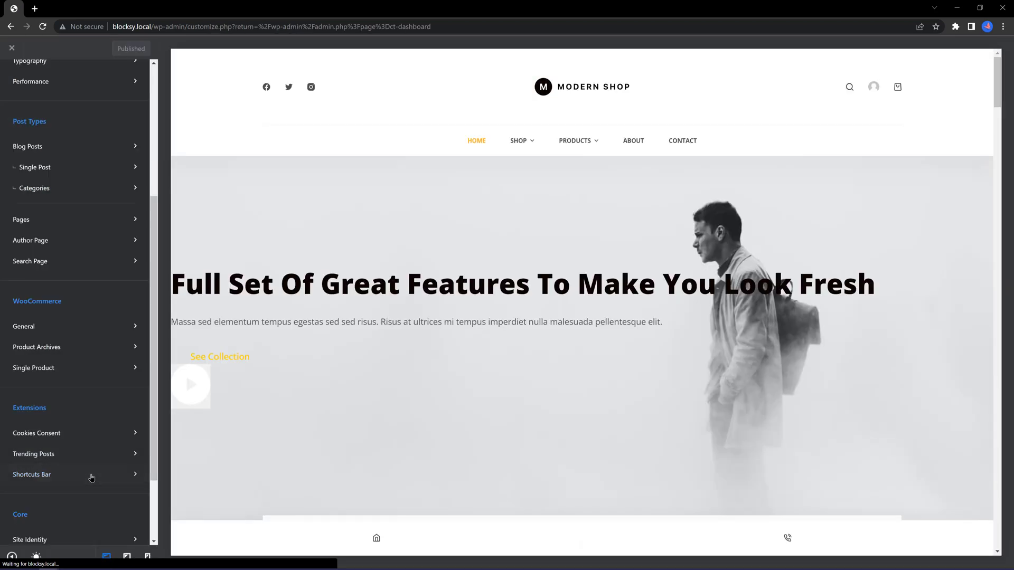
Open the Shortcuts Bar settings and choose Custom as the shortcut type
left_click(91, 478)
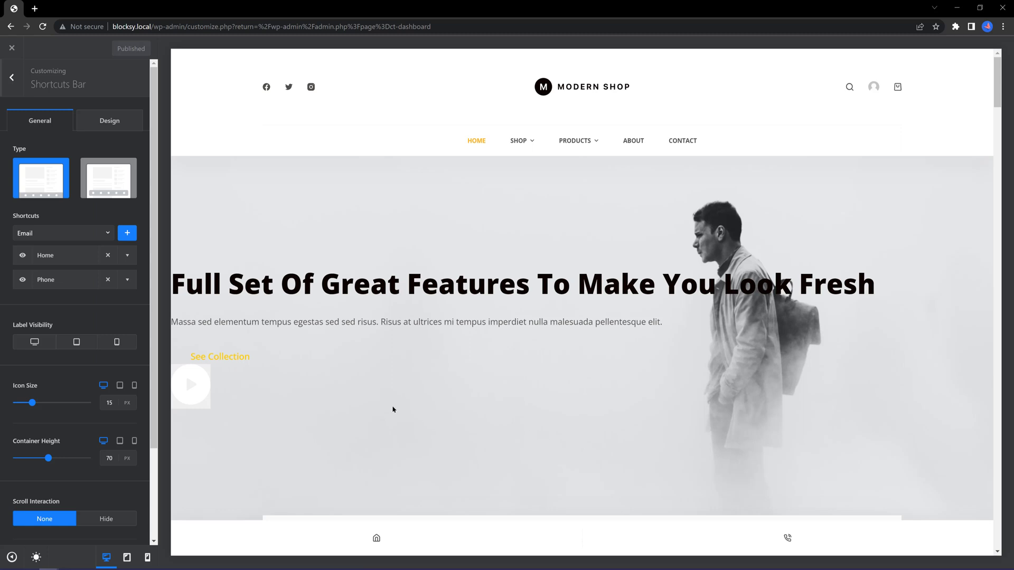
left_click(104, 234)
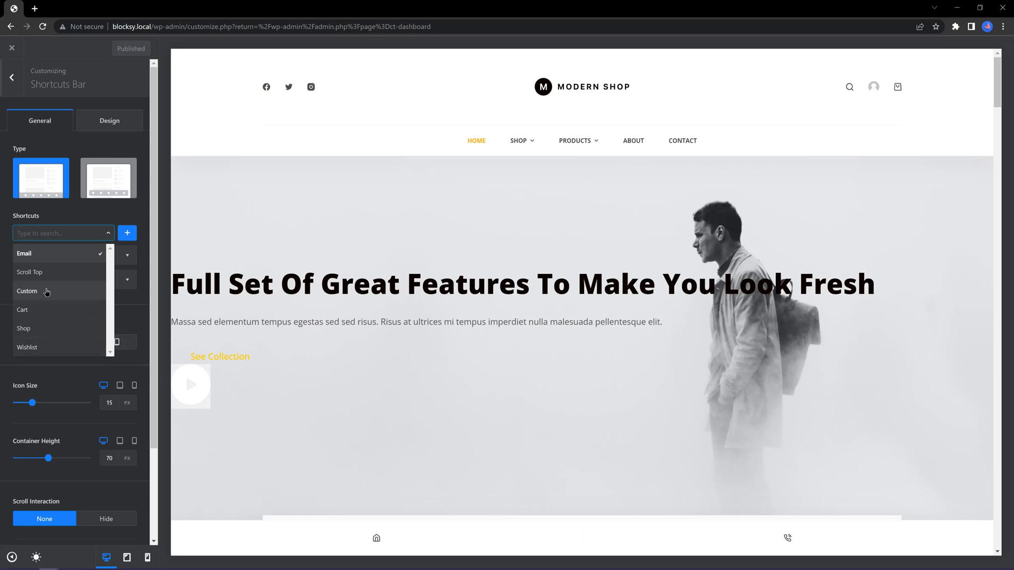
left_click(47, 292)
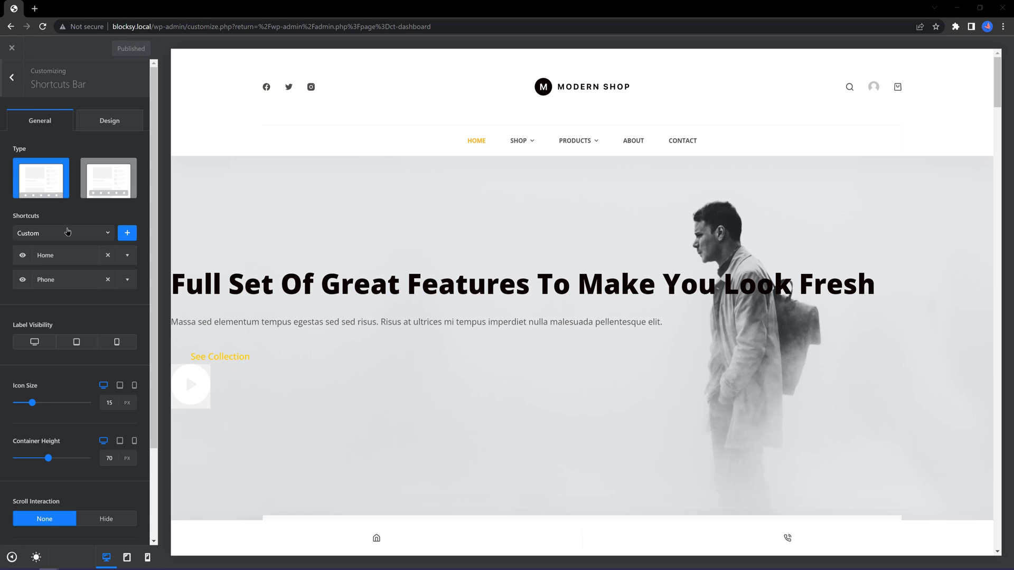
Review the Home and Phone shortcut options, including the Phone shortcut's icon choices
left_click(126, 256)
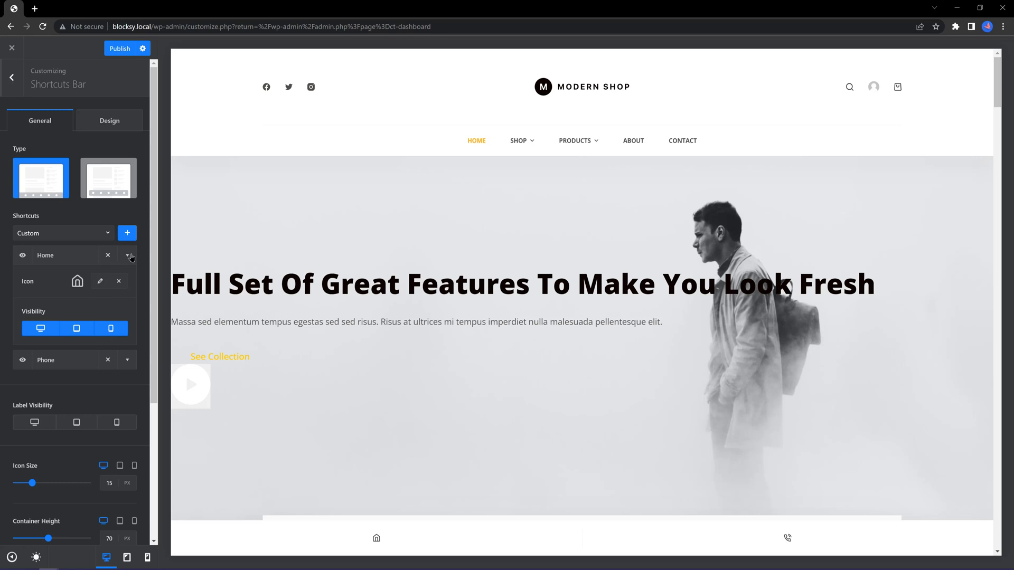
left_click(128, 254)
left_click(127, 279)
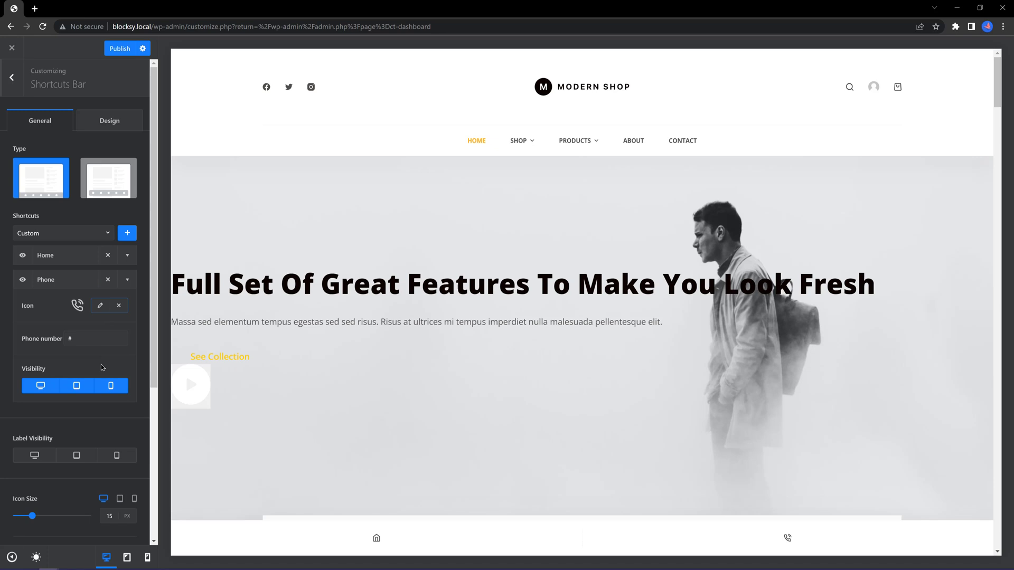
left_click(127, 280)
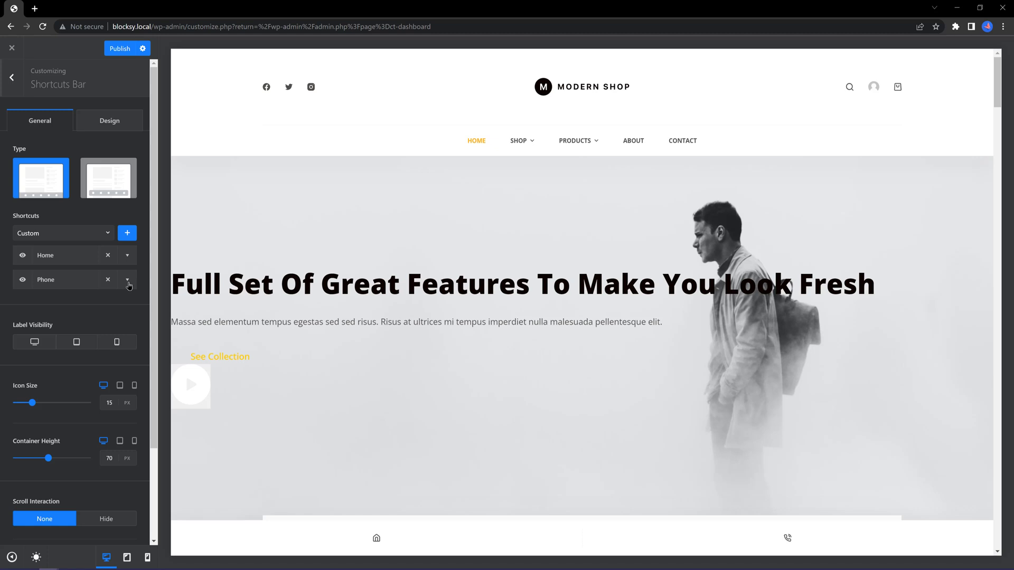
left_click(128, 280)
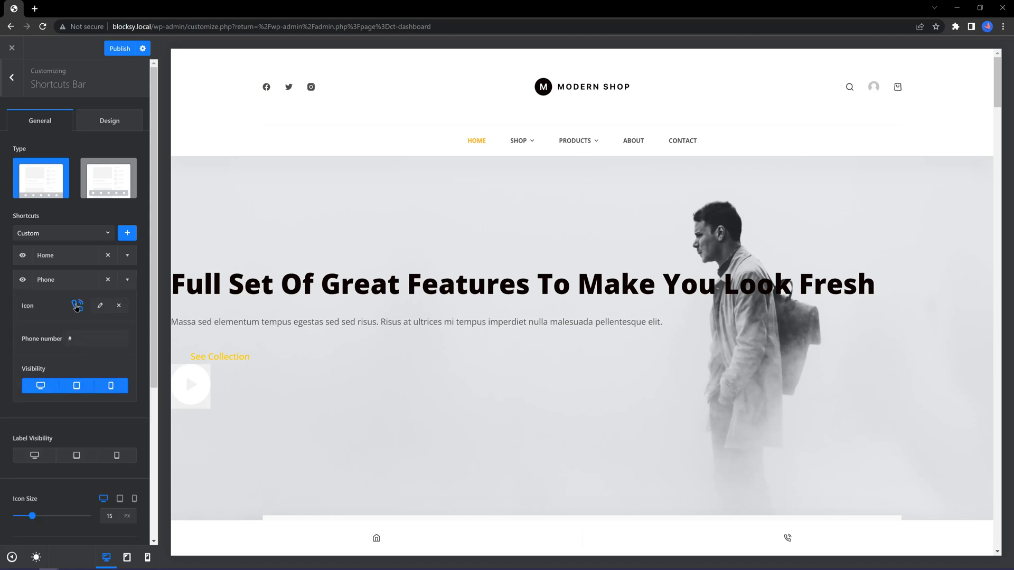
left_click(77, 306)
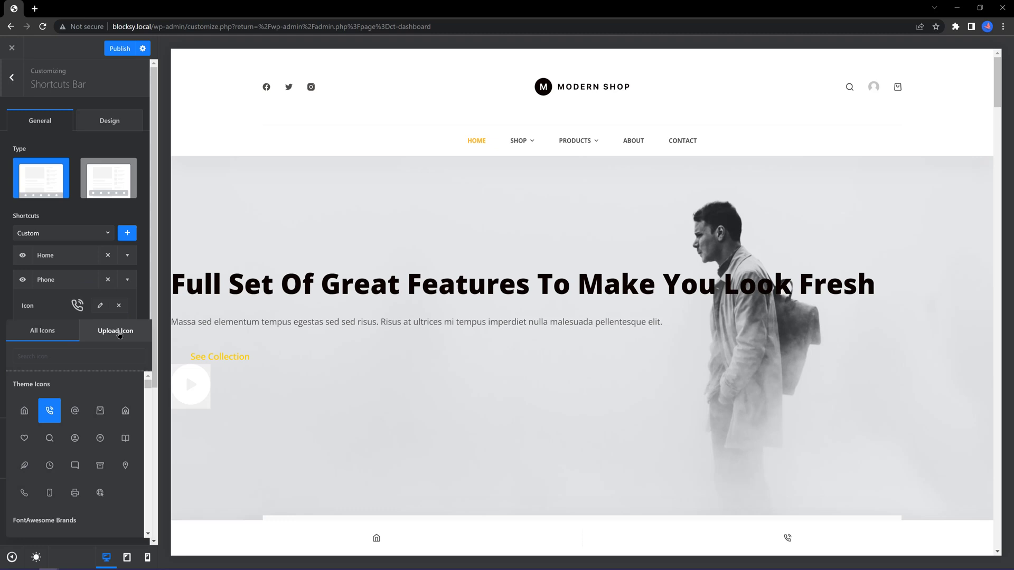
left_click(128, 281)
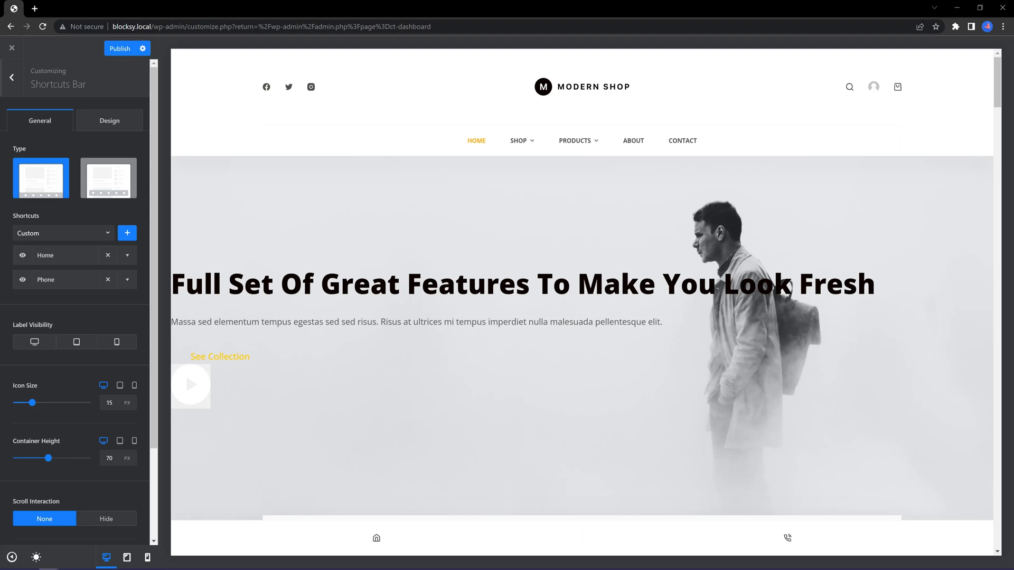
Set Scroll Interaction to Hide and scroll the preview to check that the bar hides
scroll(222, 412, "down", 3)
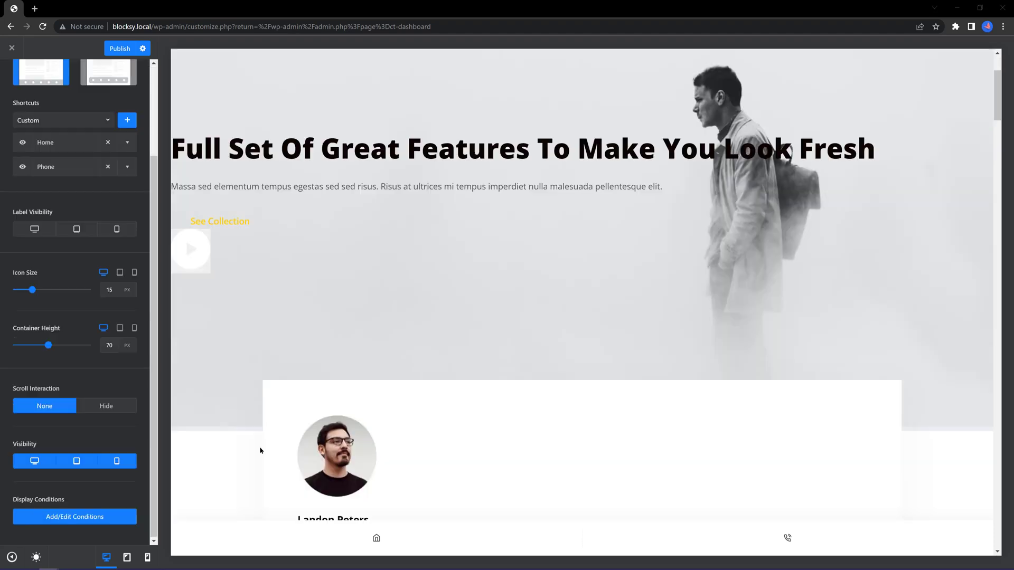
left_click(108, 406)
scroll(500, 463, "down", 4)
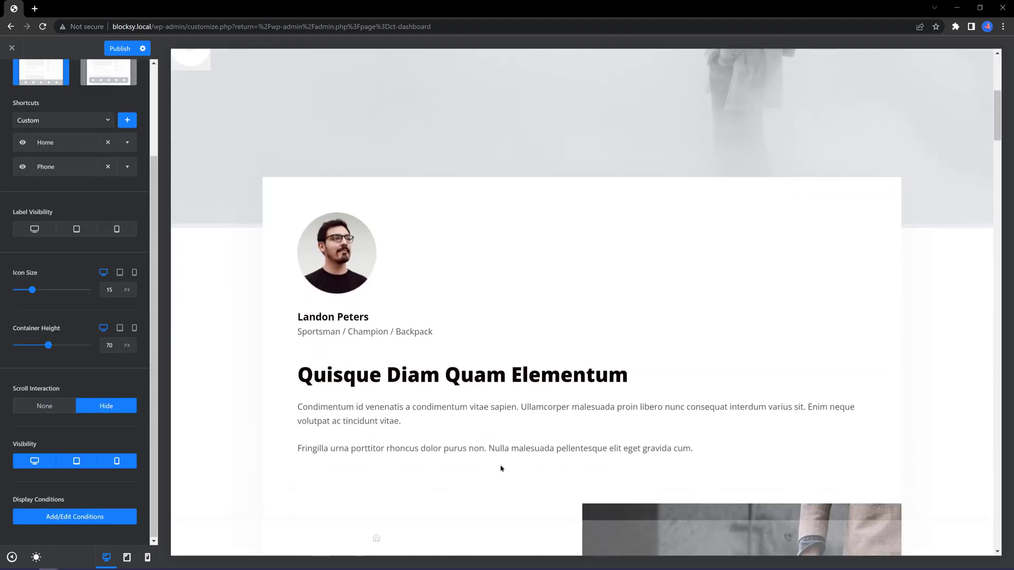
scroll(501, 468, "down", 10)
scroll(496, 469, "up", 4)
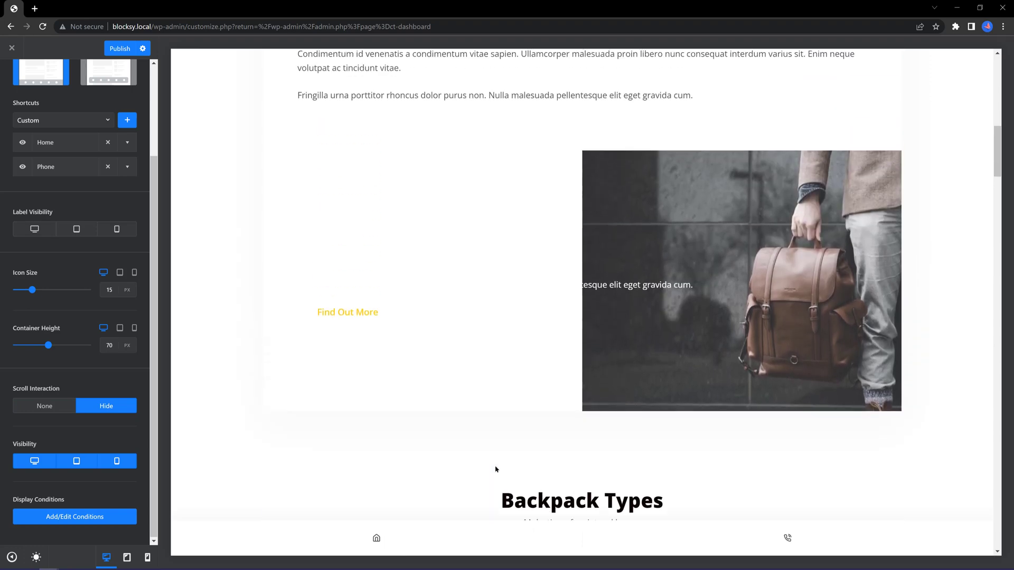
scroll(496, 468, "up", 7)
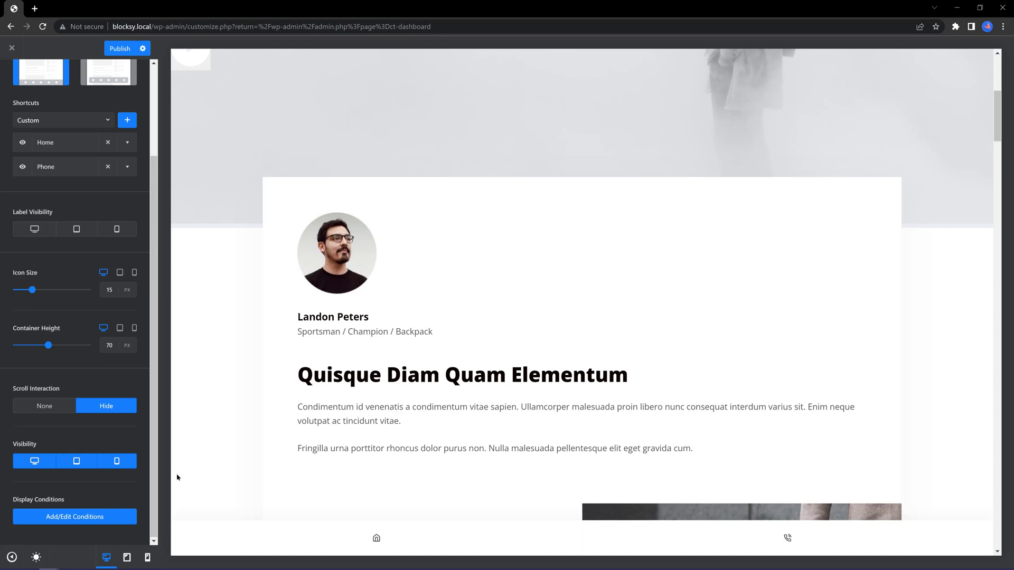
Change the display condition from Entire Website to Single Product, remove the Cart and Checkout exclusions, and save
left_click(123, 519)
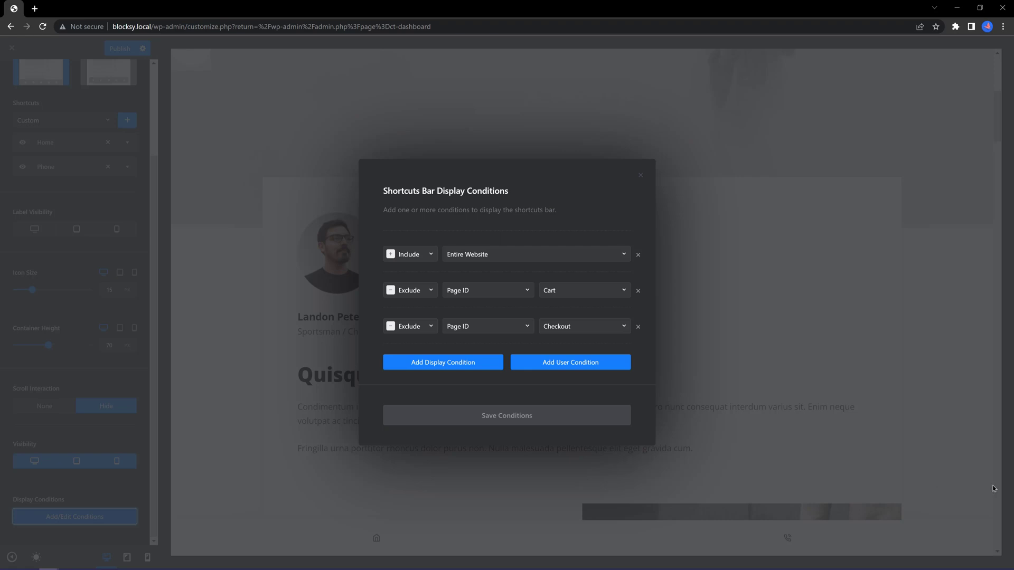
left_click(430, 255)
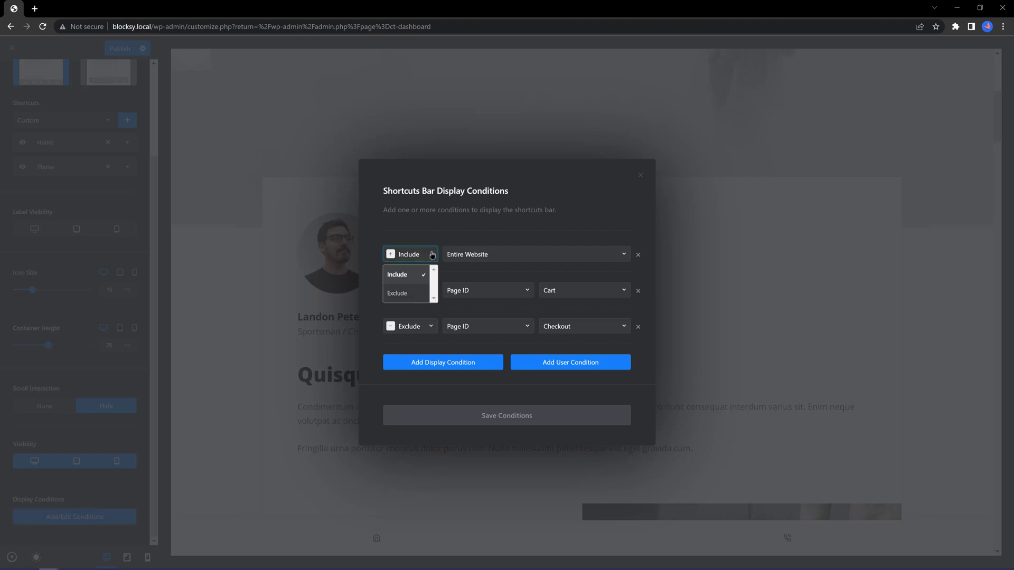
left_click(557, 253)
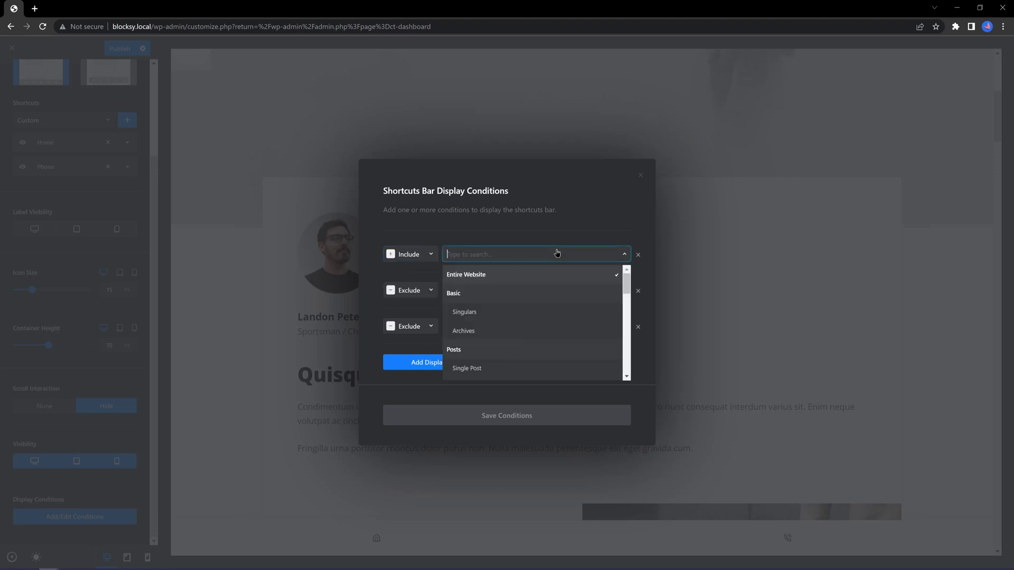
scroll(505, 353, "down", 5)
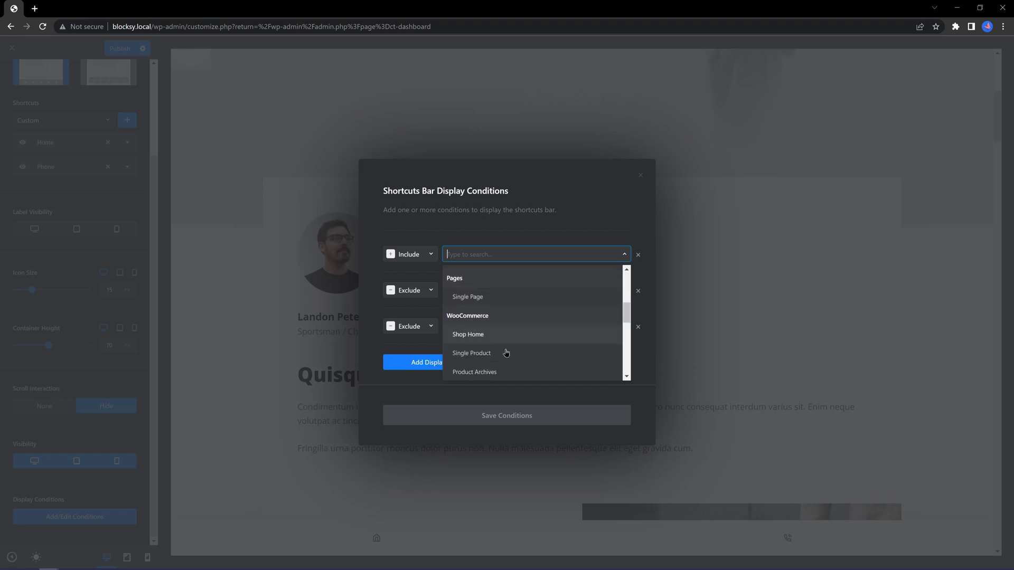
left_click(505, 355)
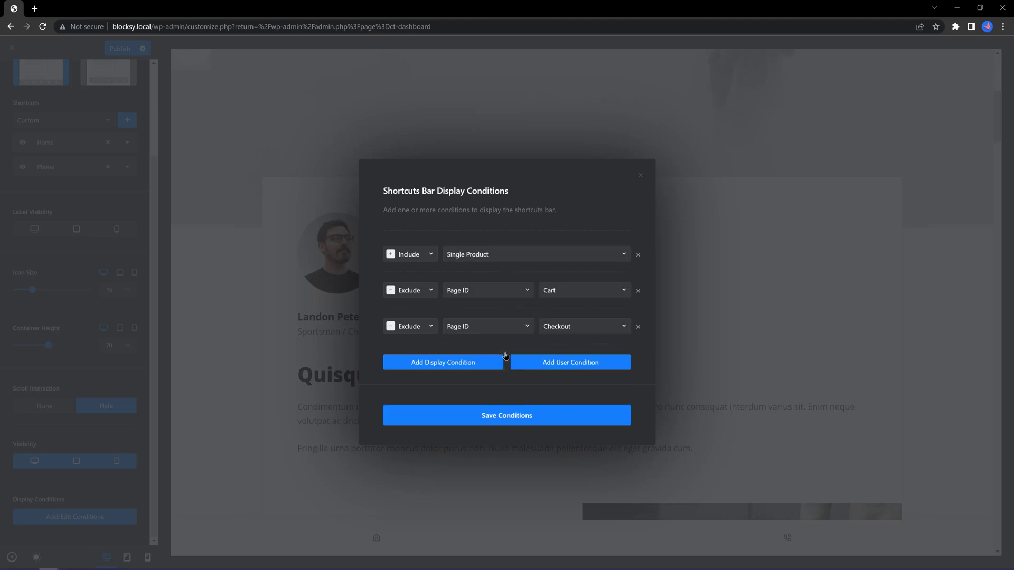
left_click(639, 297)
left_click(640, 311)
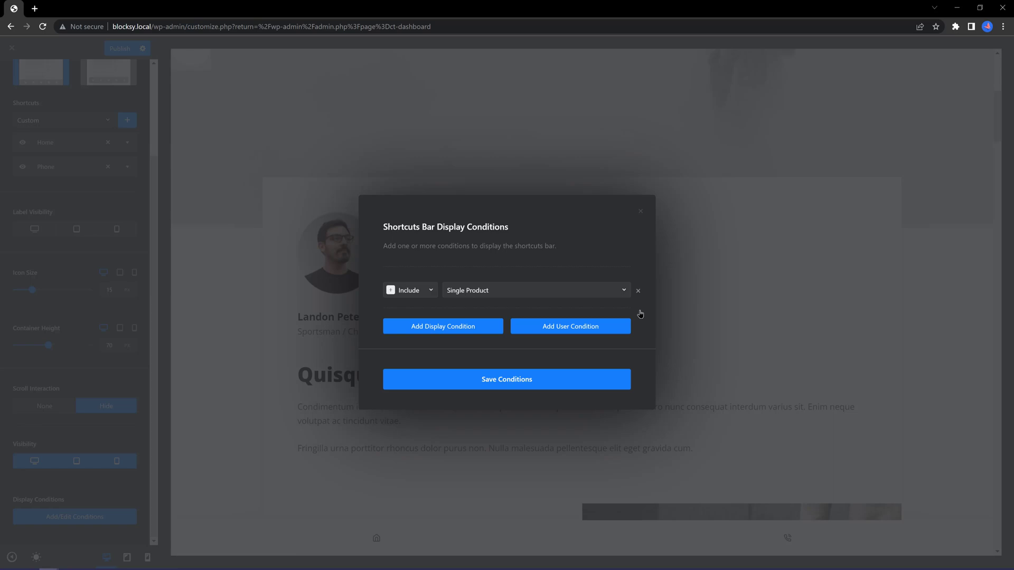
left_click(188, 242)
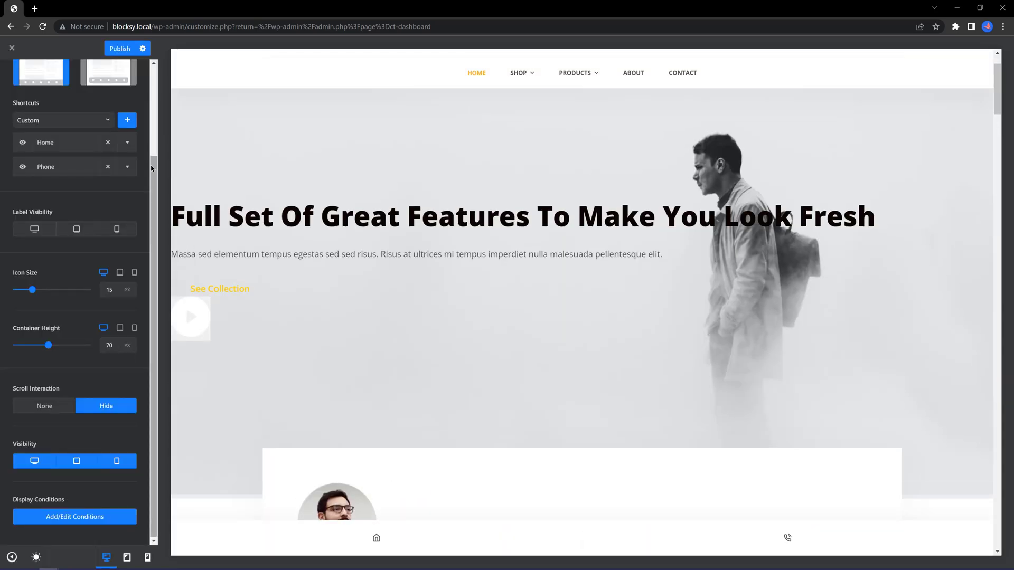
Add a new Custom shortcut to the Shortcuts Bar
scroll(163, 120, "up", 2)
scroll(143, 123, "up", 1)
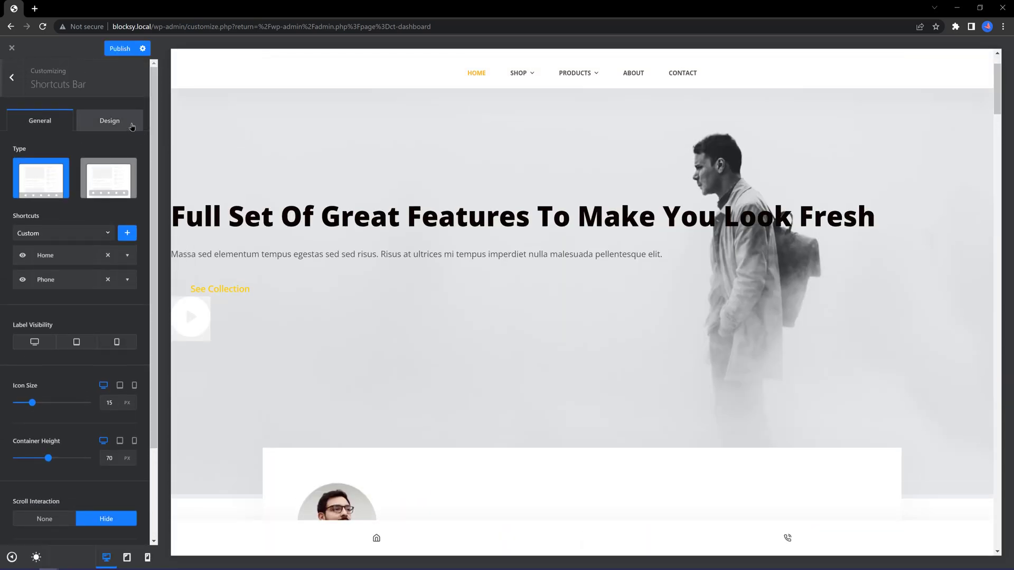
left_click(131, 126)
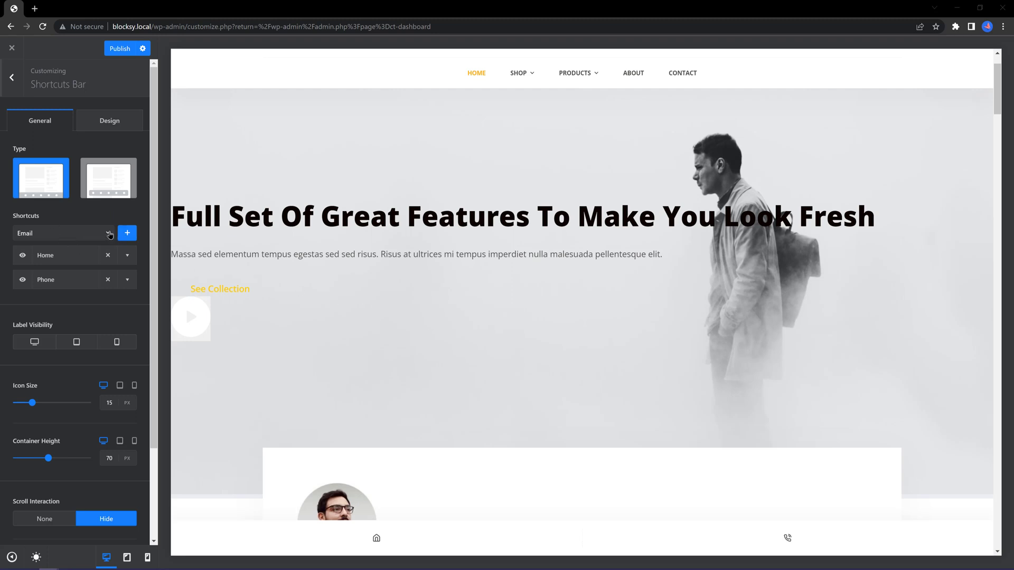
left_click(110, 234)
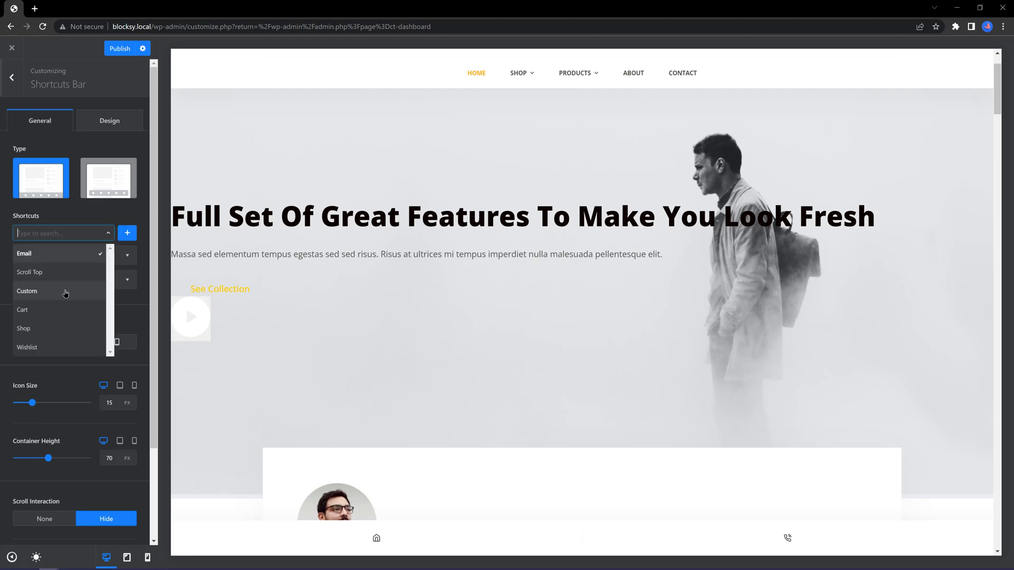
left_click(66, 294)
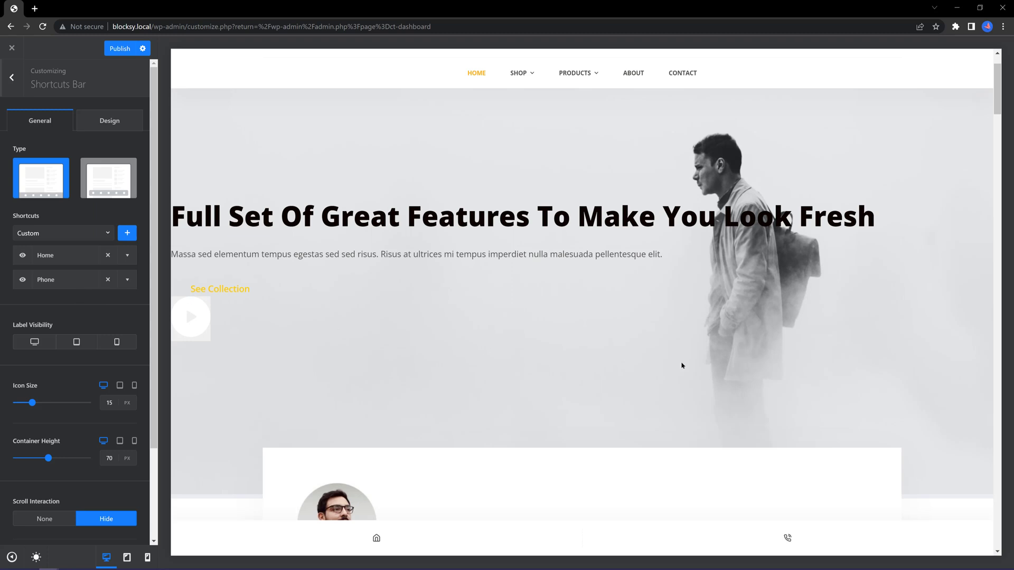
left_click(128, 233)
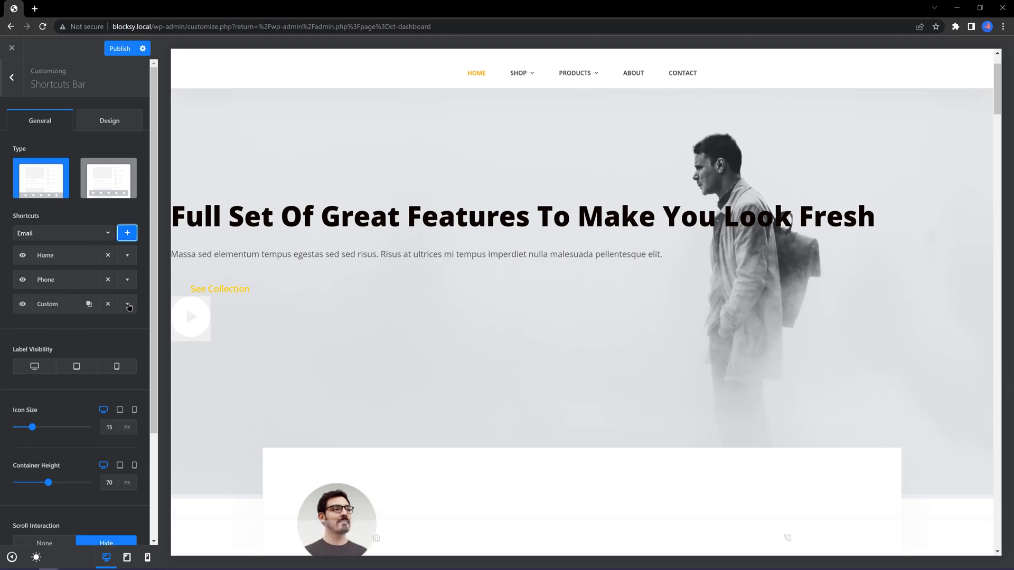
left_click(128, 305)
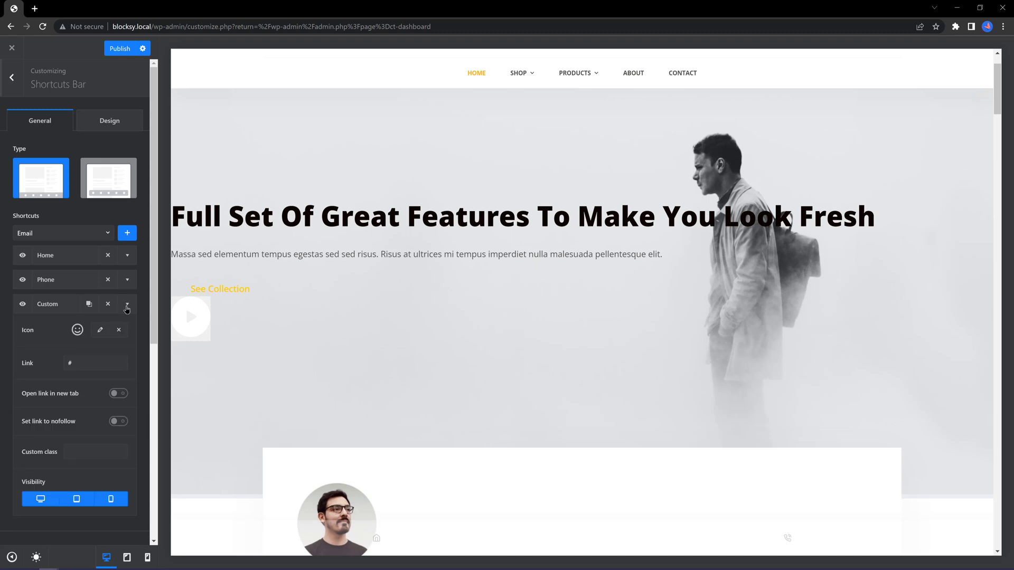
Give the Custom shortcut the 'hamburger' icon
left_click(83, 364)
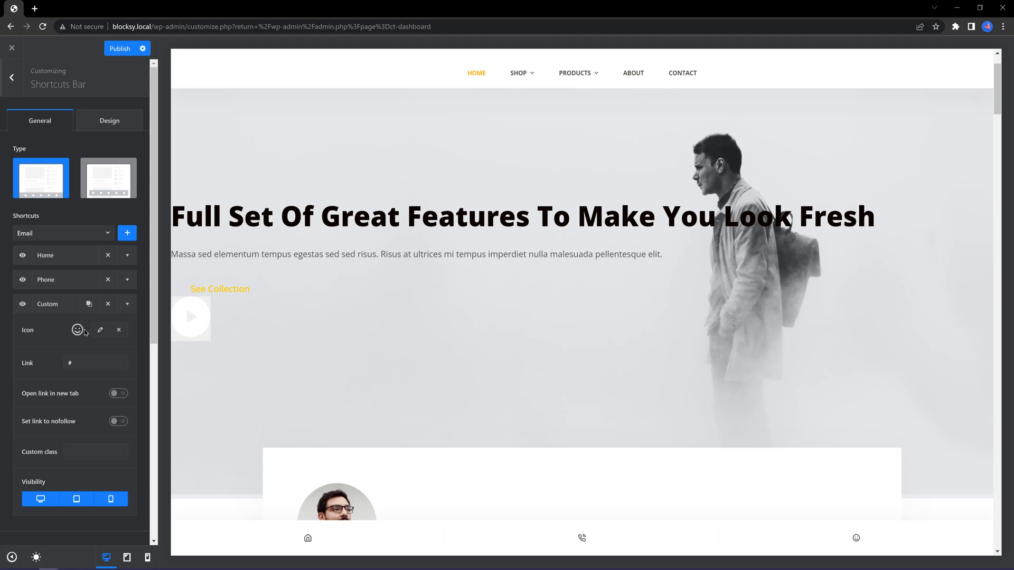
left_click(100, 330)
type("hamburger")
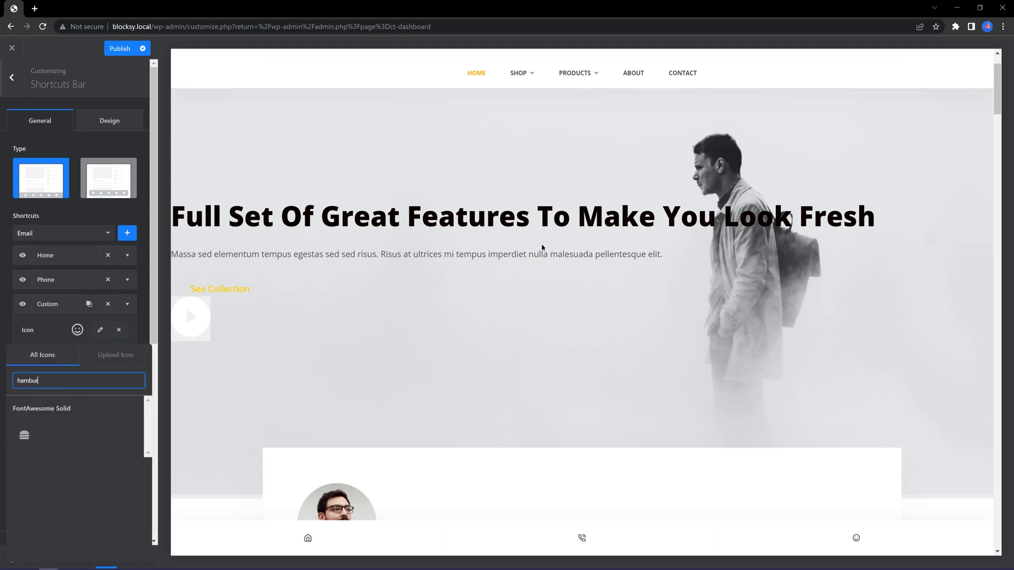
left_click(23, 436)
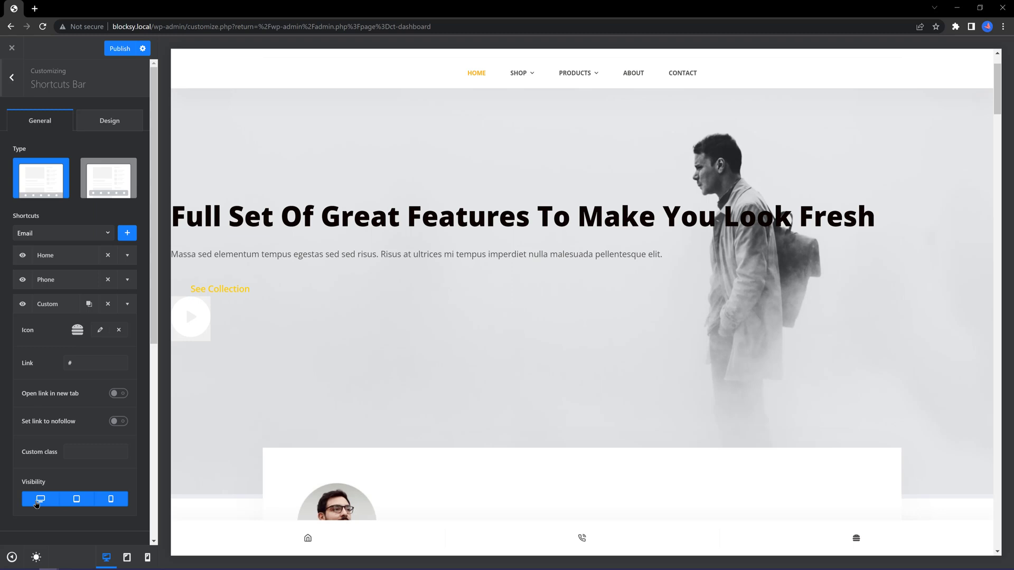
Set the Shortcuts Bar Container Height to 80
scroll(42, 422, "down", 5)
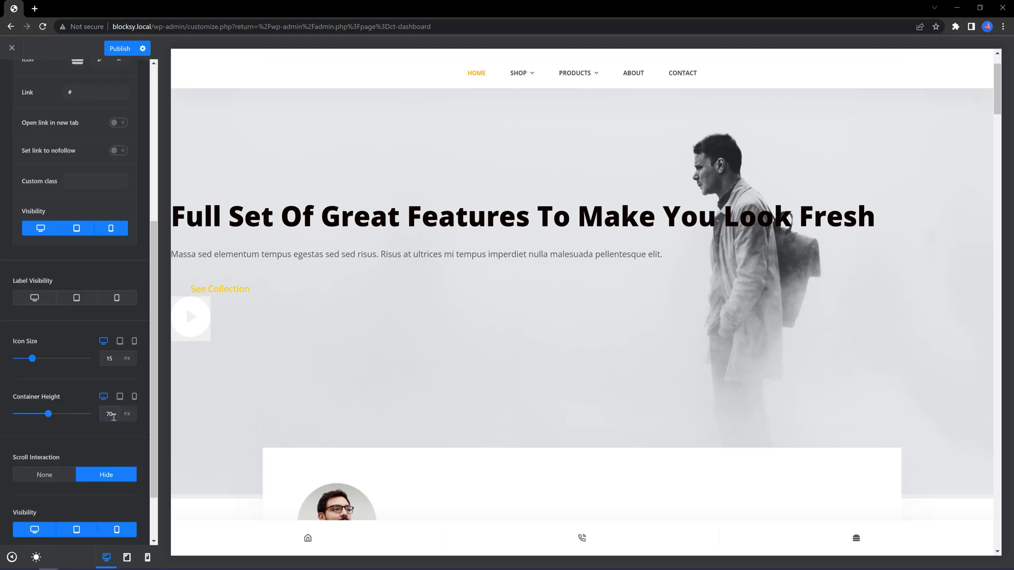
double_click(112, 415)
type("80")
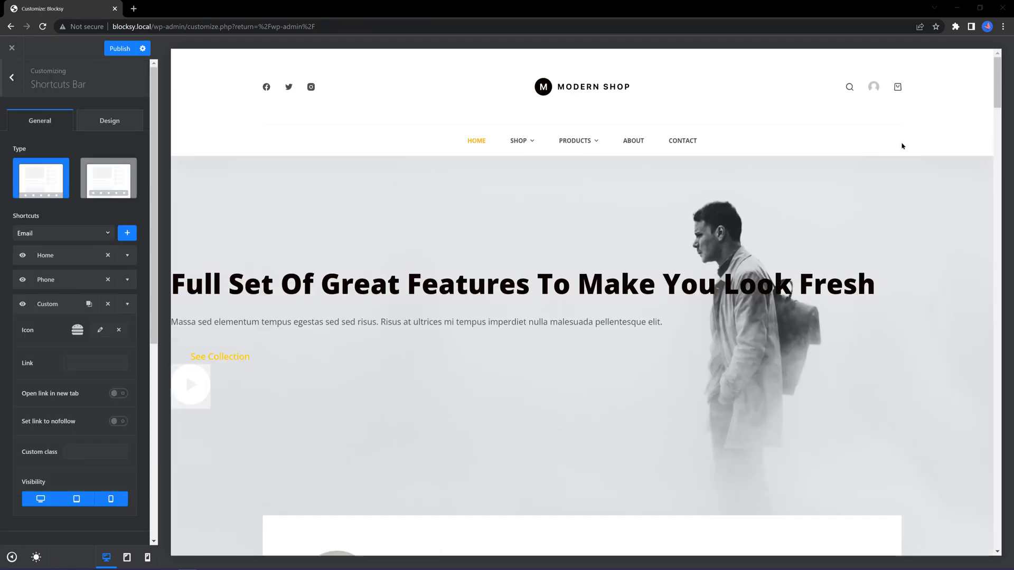
Set the Custom shortcut's link to #offcanvas and its custom class to .ct-offcanvas-trigger
left_click(70, 363)
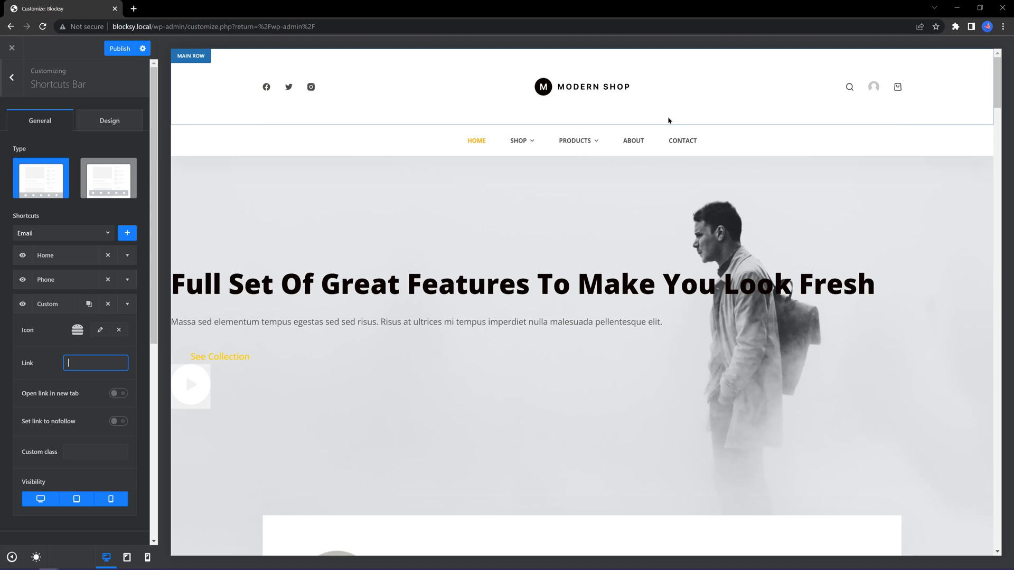
type("#offcanvas")
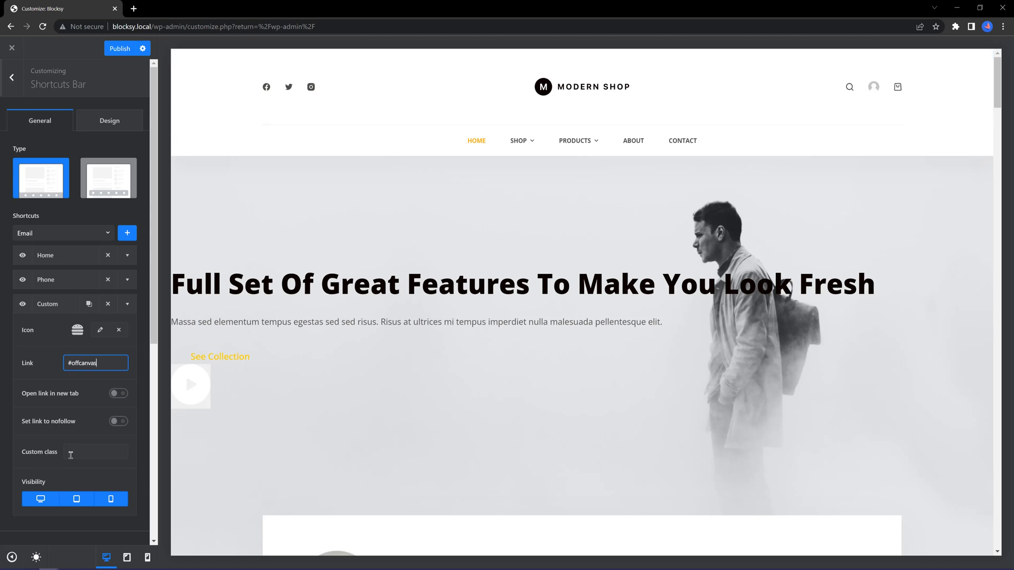
left_click(70, 454)
type(".c")
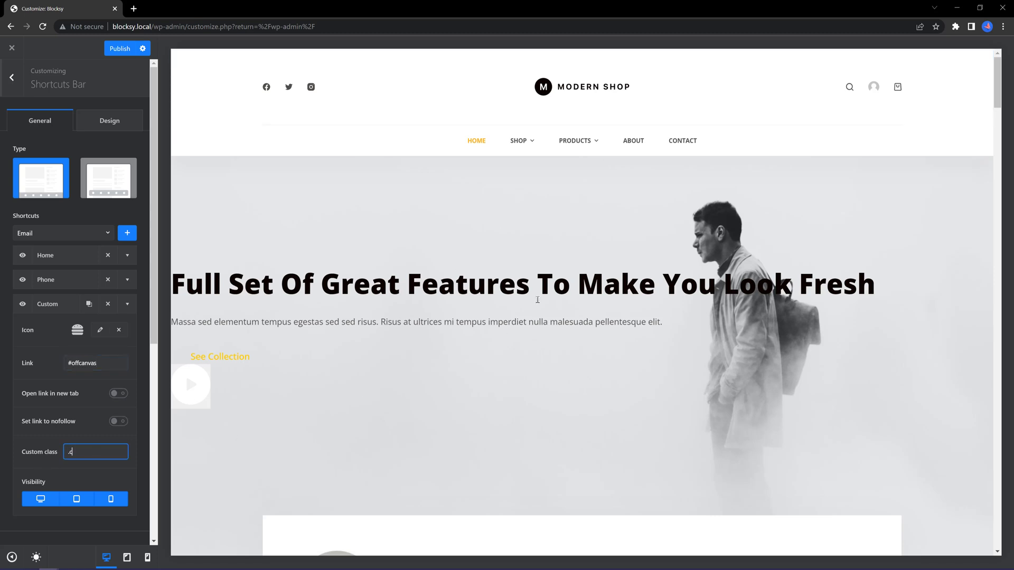
type("t-offcanvas-trigger")
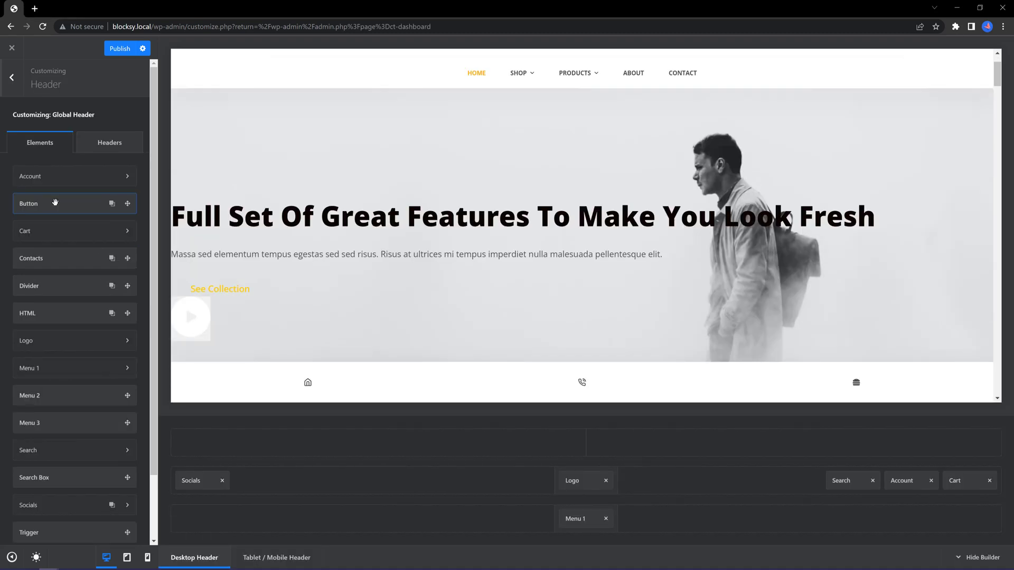
In the Tablet/Mobile header, add Off Canvas Logo, Socials, Mobile Menu 1, Button and HTML to the Off Canvas Area
left_click(276, 558)
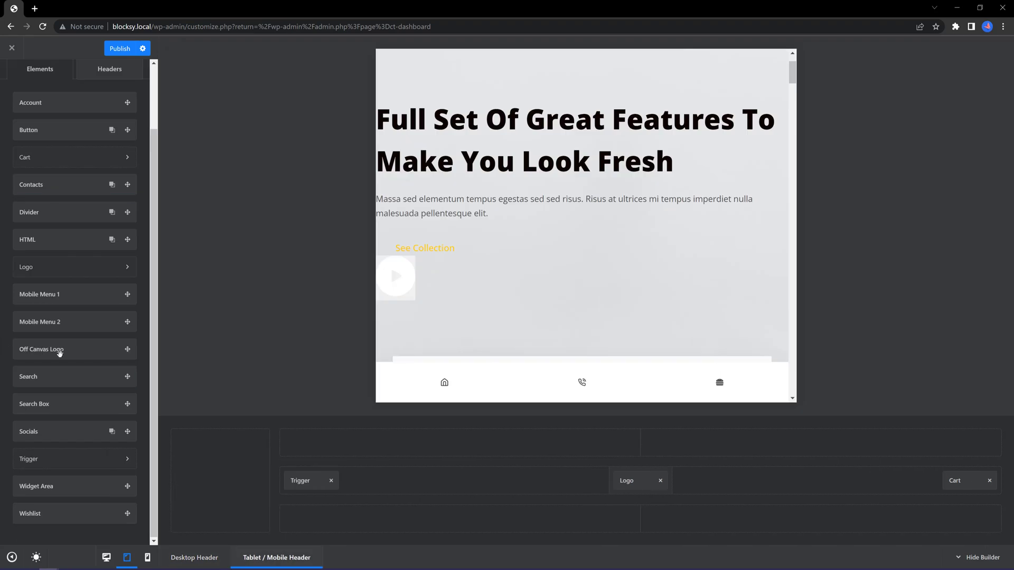
left_click_drag(90, 350, 228, 450)
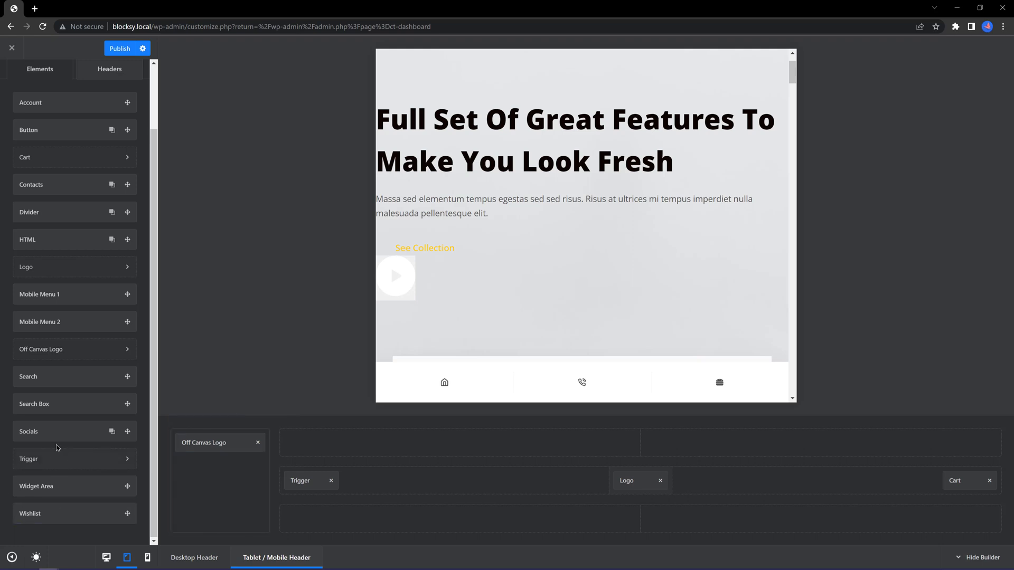
left_click_drag(53, 435, 226, 469)
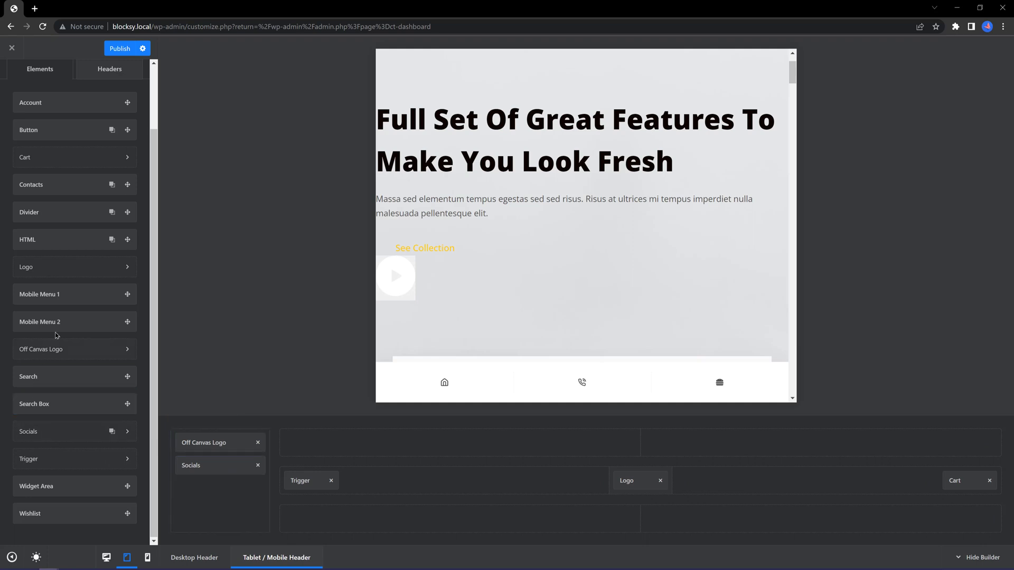
left_click_drag(61, 294, 218, 488)
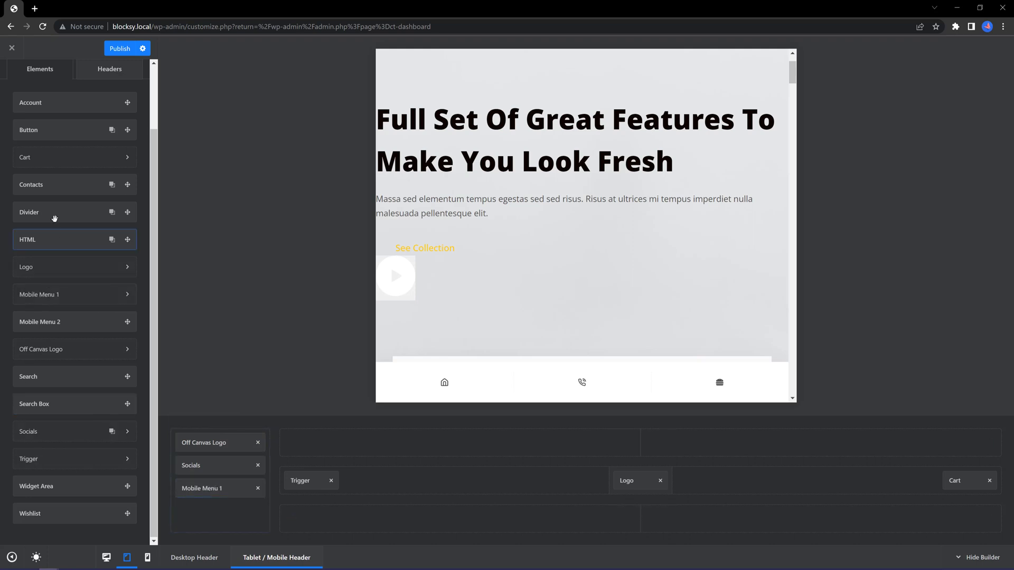
left_click_drag(68, 131, 214, 516)
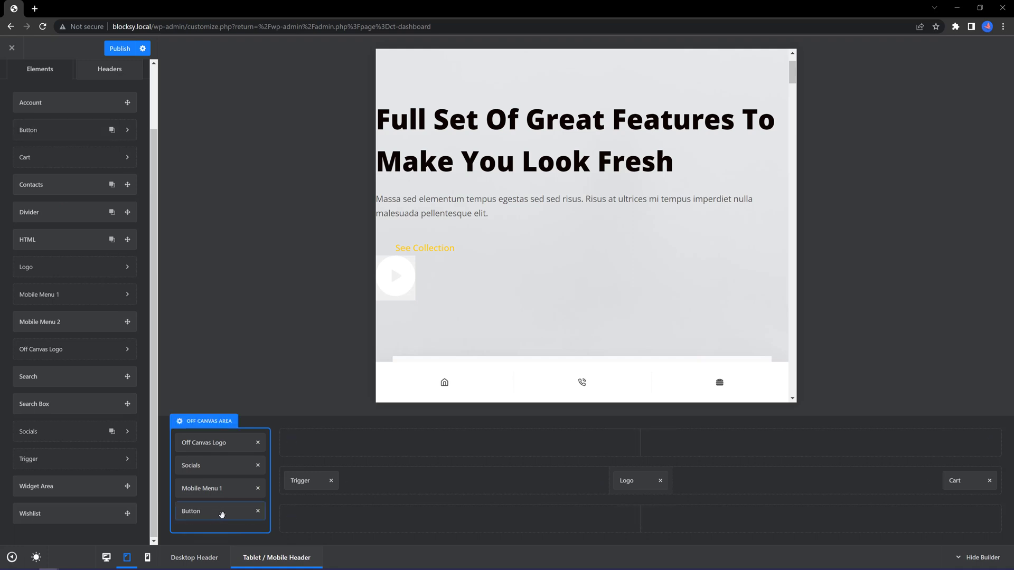
left_click_drag(59, 239, 206, 520)
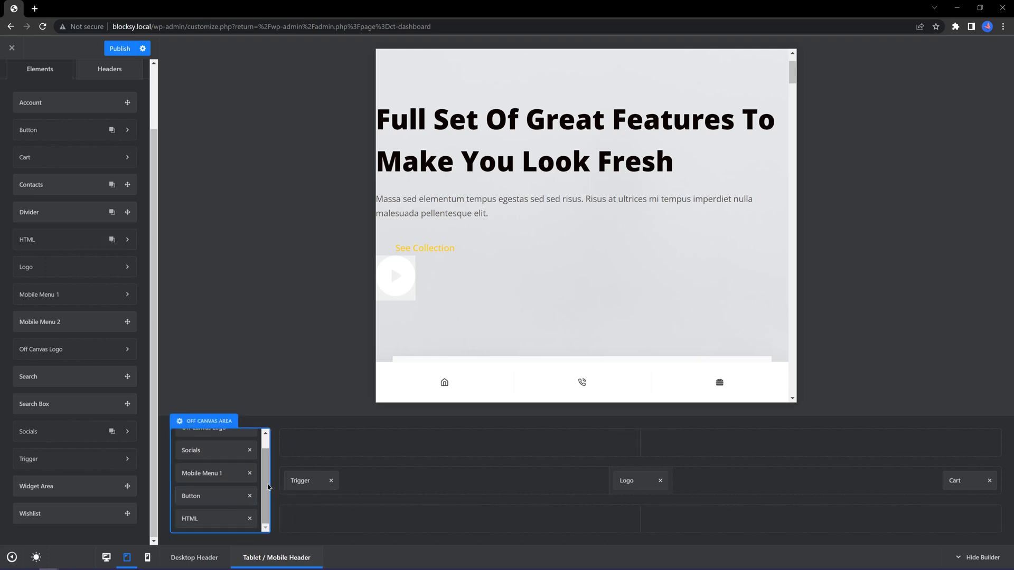
scroll(266, 471, "up", 2)
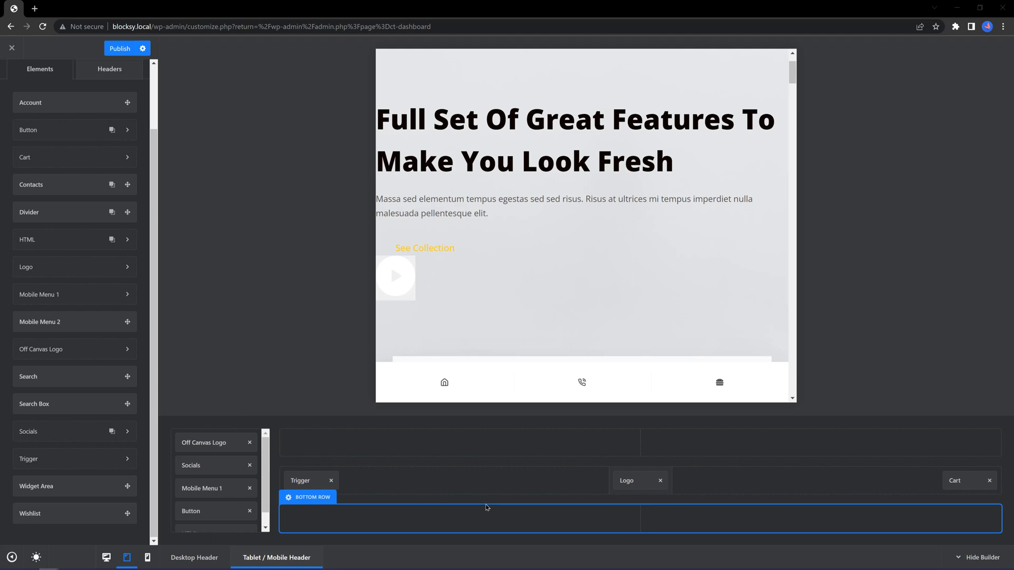
Make the off-canvas area a left side panel with its content centred vertically and horizontally
left_click(225, 422)
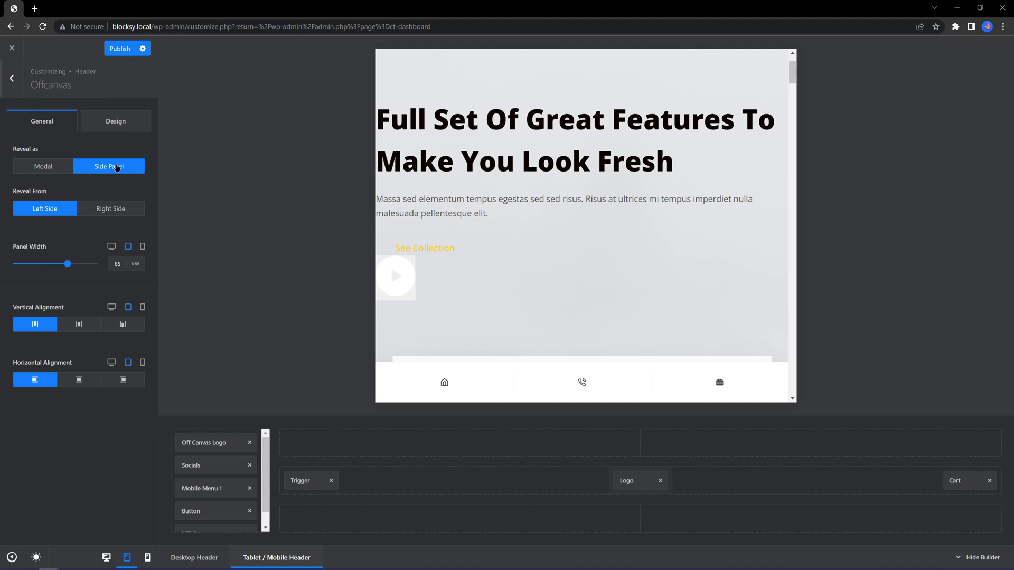
left_click(60, 211)
left_click(83, 327)
left_click(84, 382)
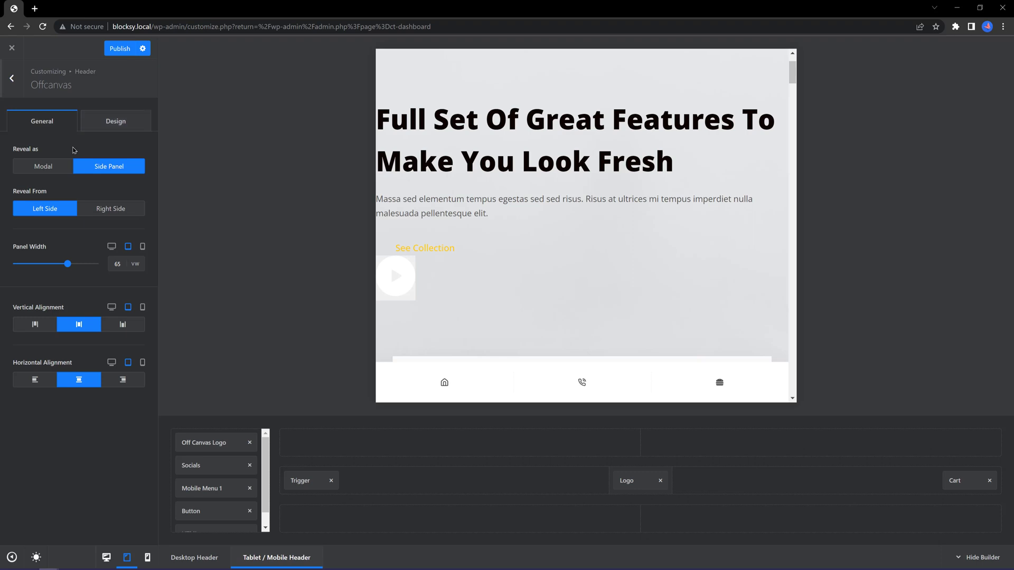
Set Mobile Menu 1 to the Footer Menu, publish, and open the off-canvas menu from the preview's trigger
left_click(225, 488)
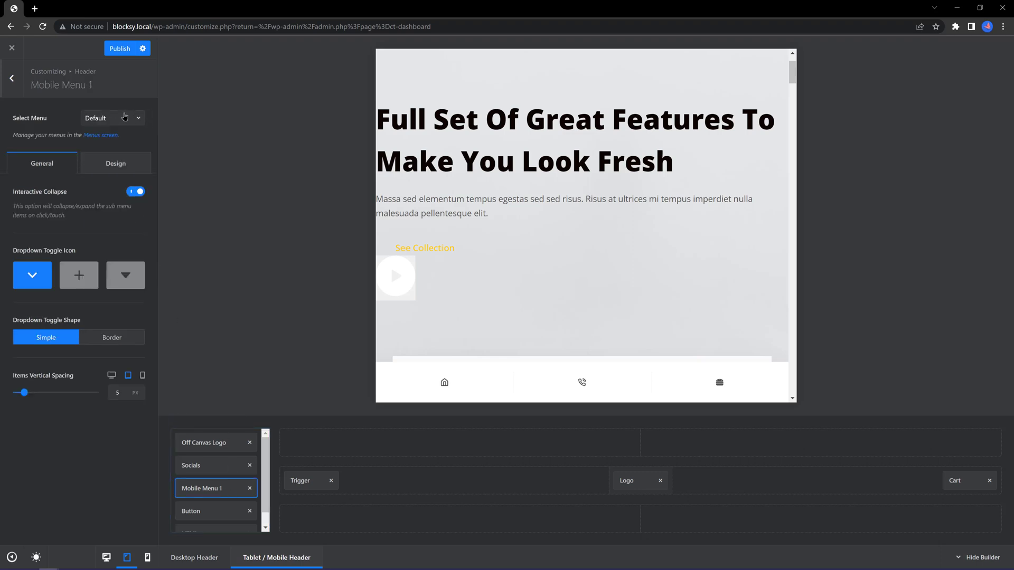
left_click(124, 117)
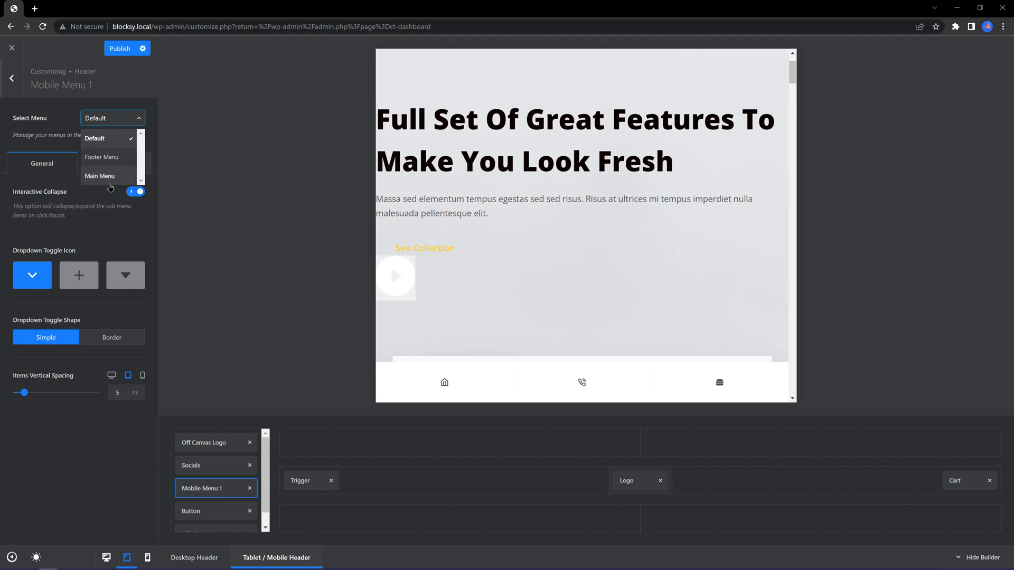
left_click(101, 157)
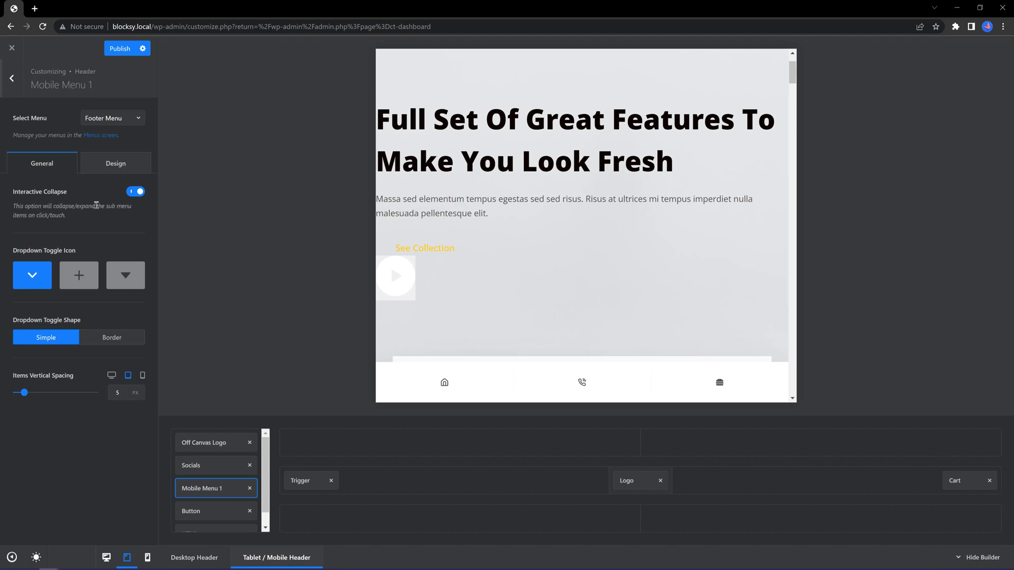
left_click(300, 480)
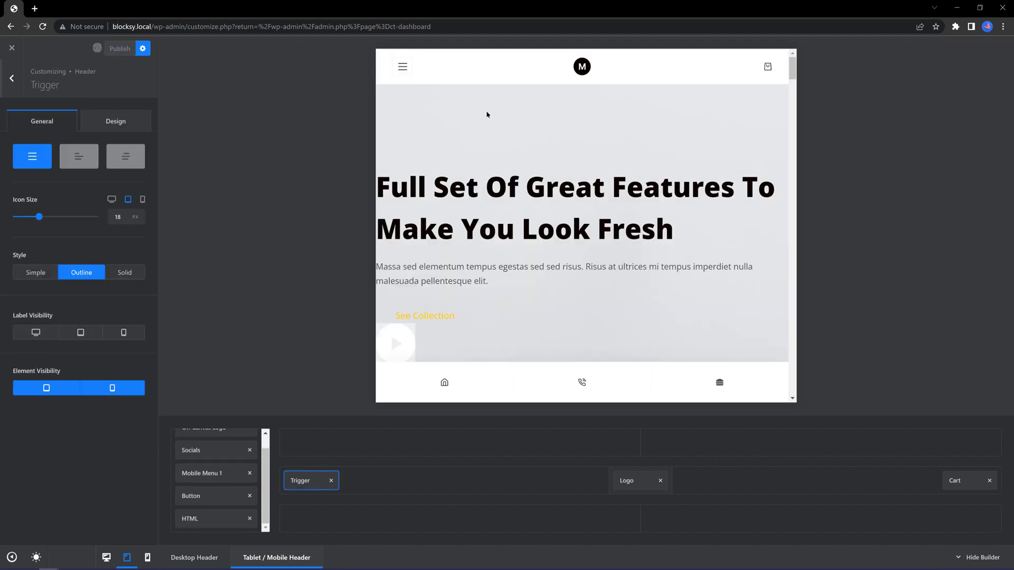
left_click(402, 67)
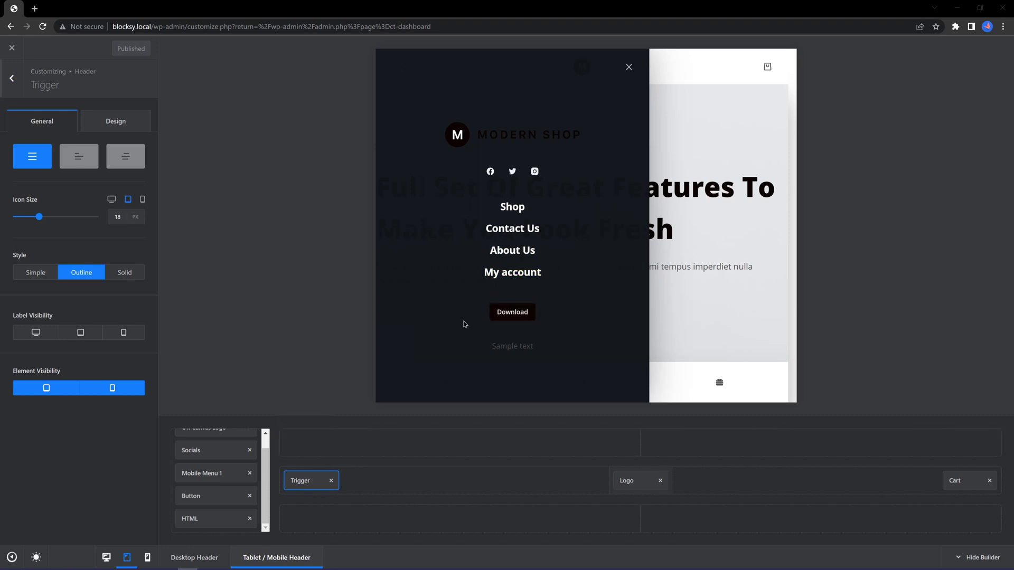
Switch the Global Header's Sticky Functionality off and return to the headers list
left_click(242, 322)
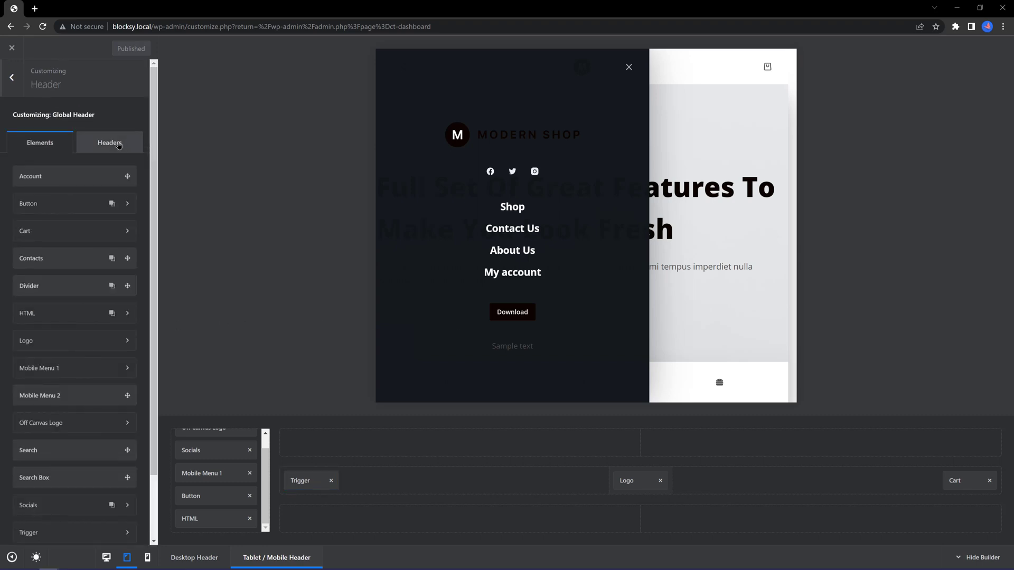
left_click(119, 146)
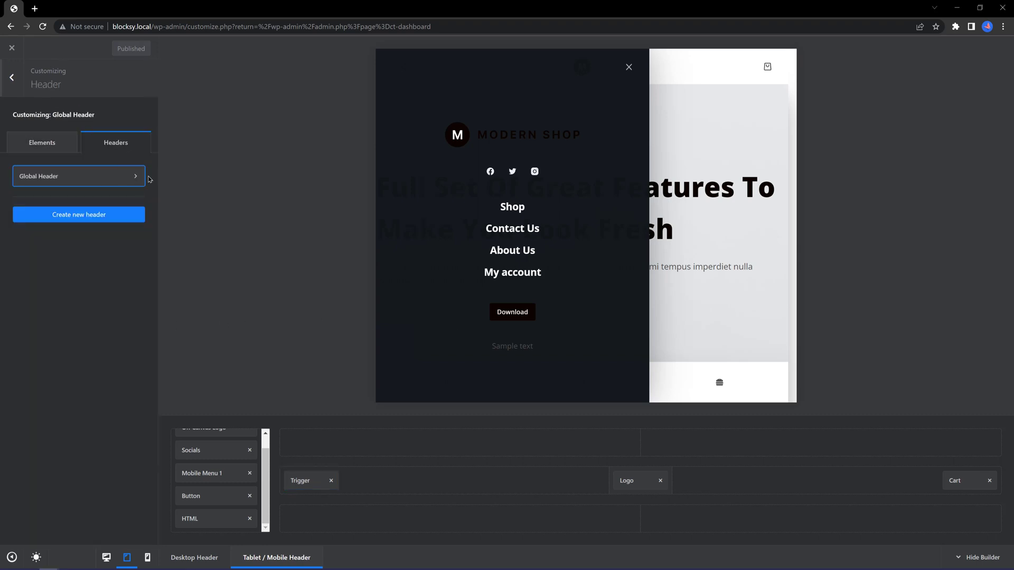
left_click(126, 182)
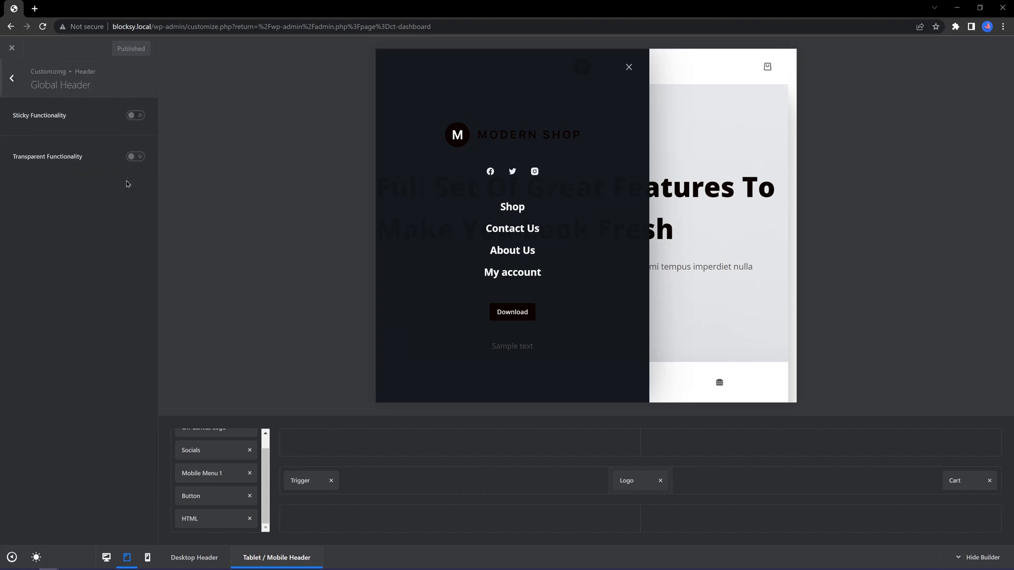
left_click(138, 117)
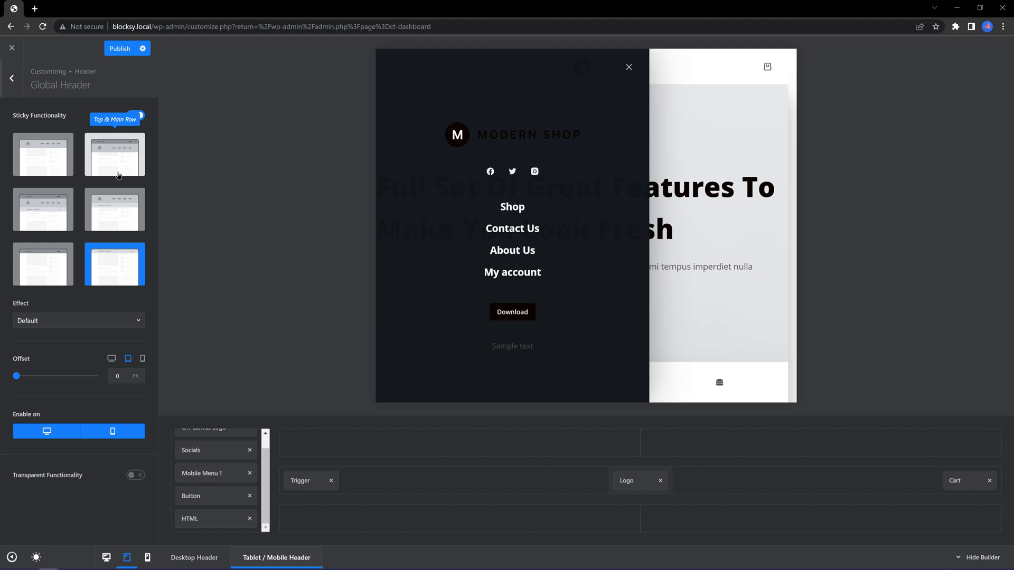
left_click(130, 116)
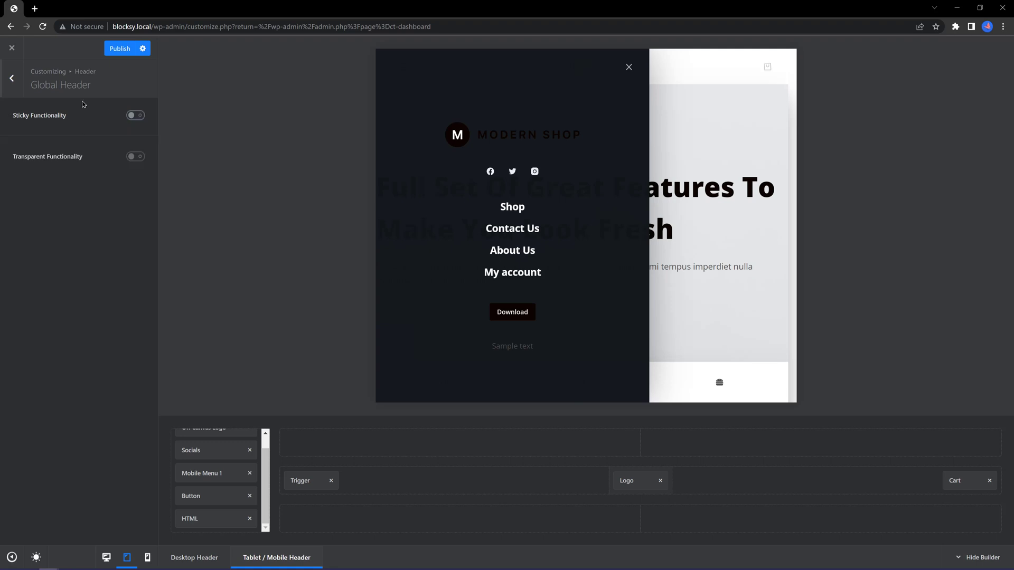
left_click(21, 94)
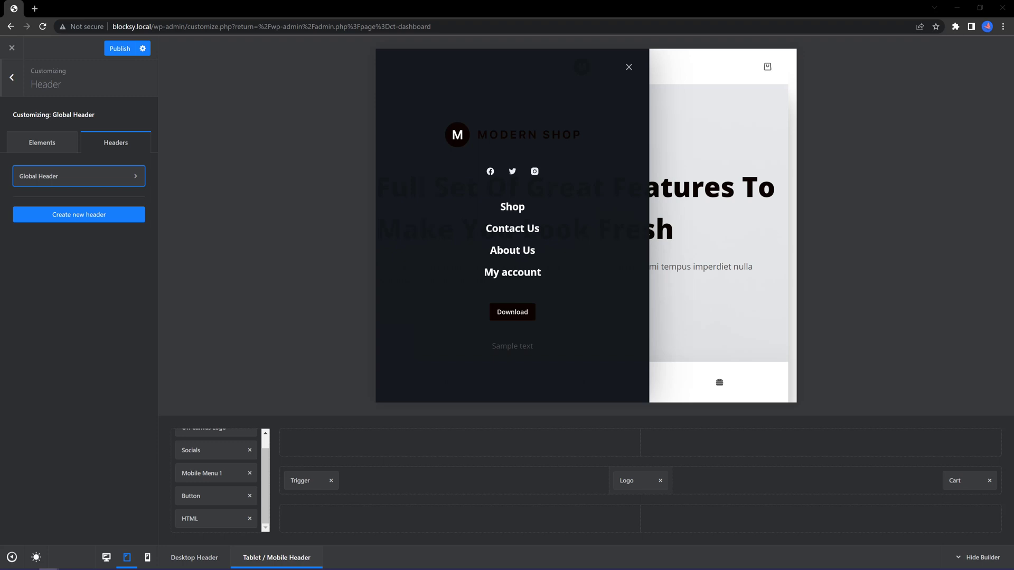
Give the Off Canvas Area panel background a light blue colour in its Design options
left_click(136, 176)
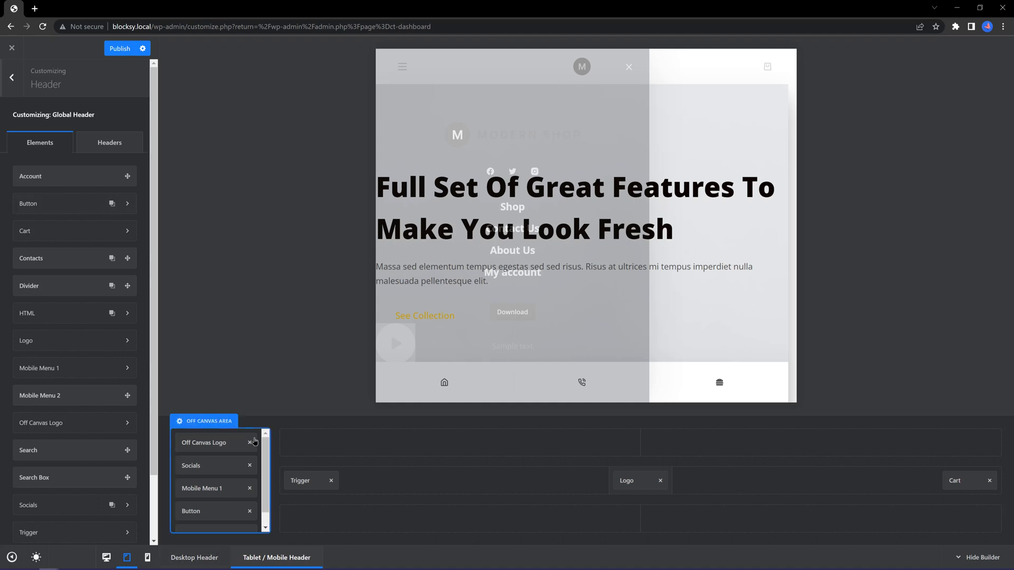
left_click(225, 422)
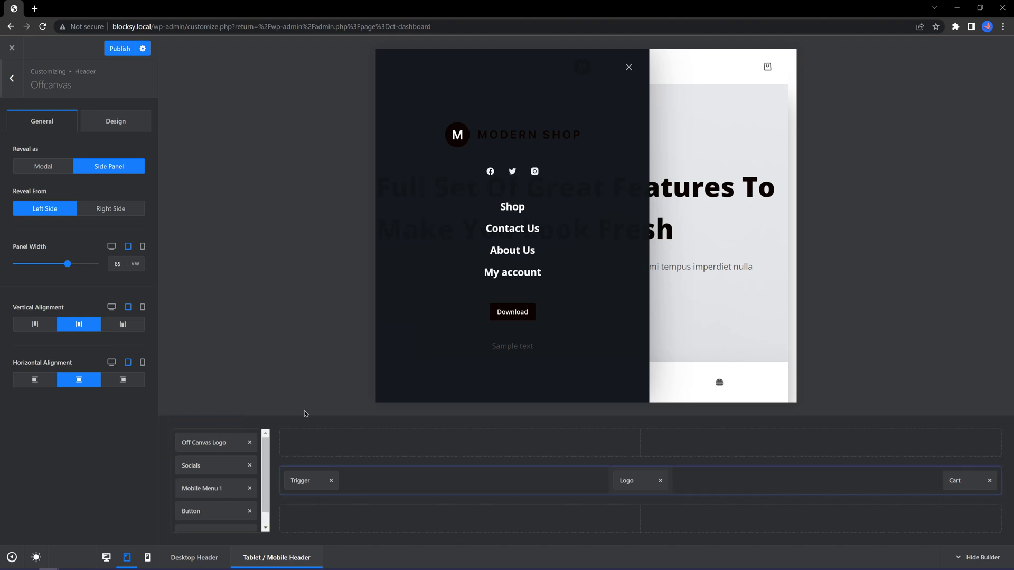
left_click(119, 126)
left_click(135, 169)
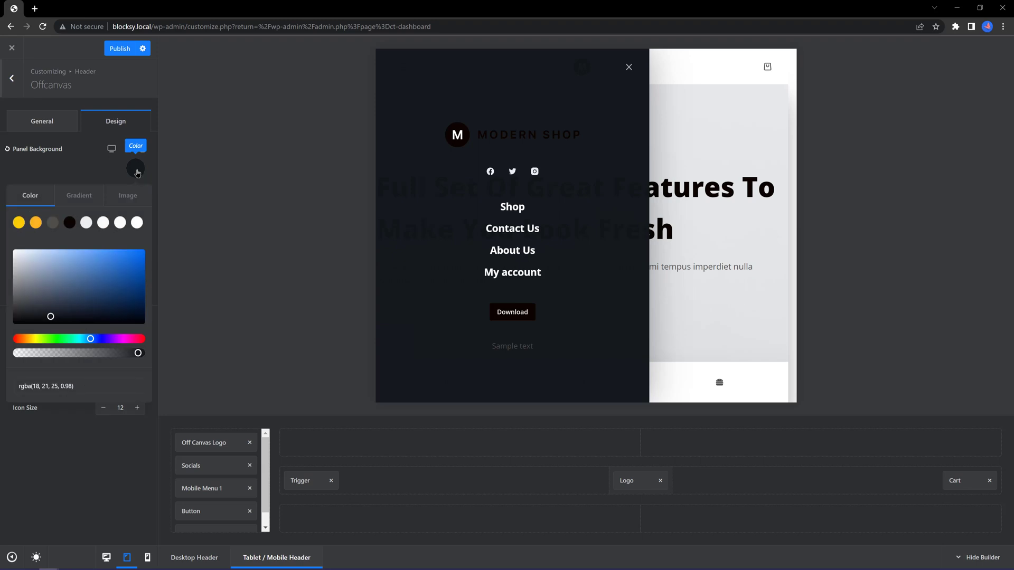
left_click(42, 256)
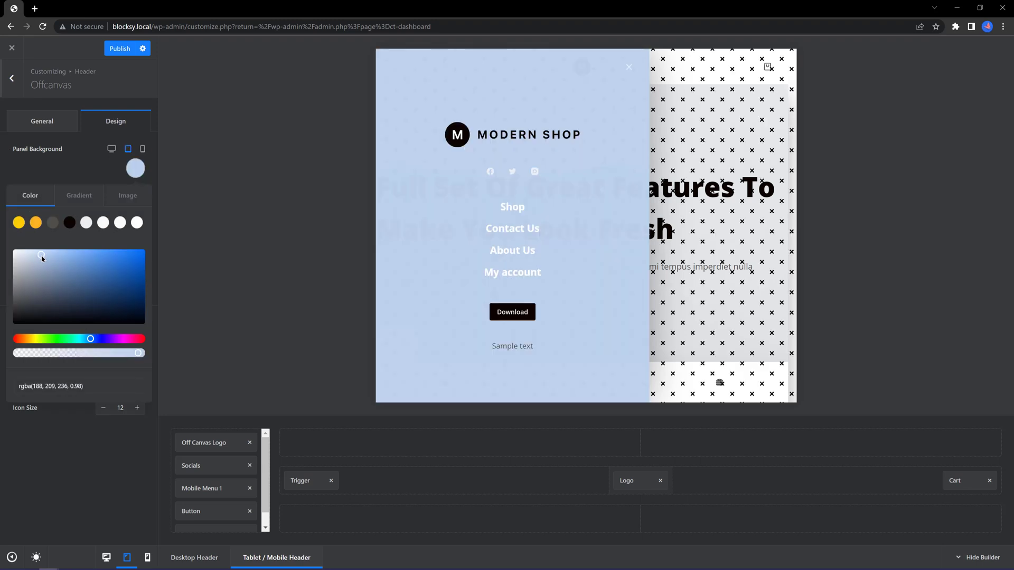
left_click_drag(42, 258, 49, 262)
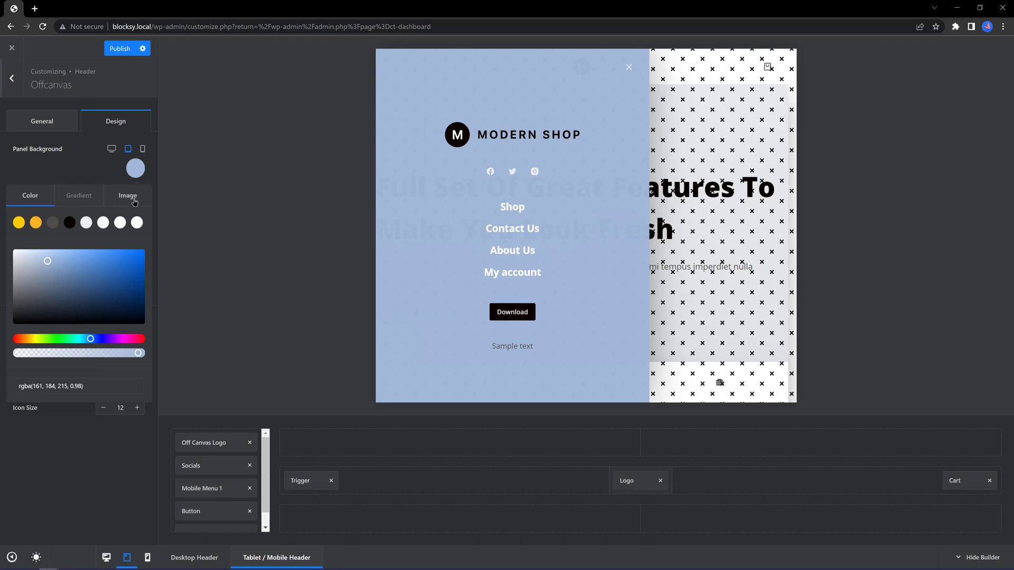
left_click(83, 170)
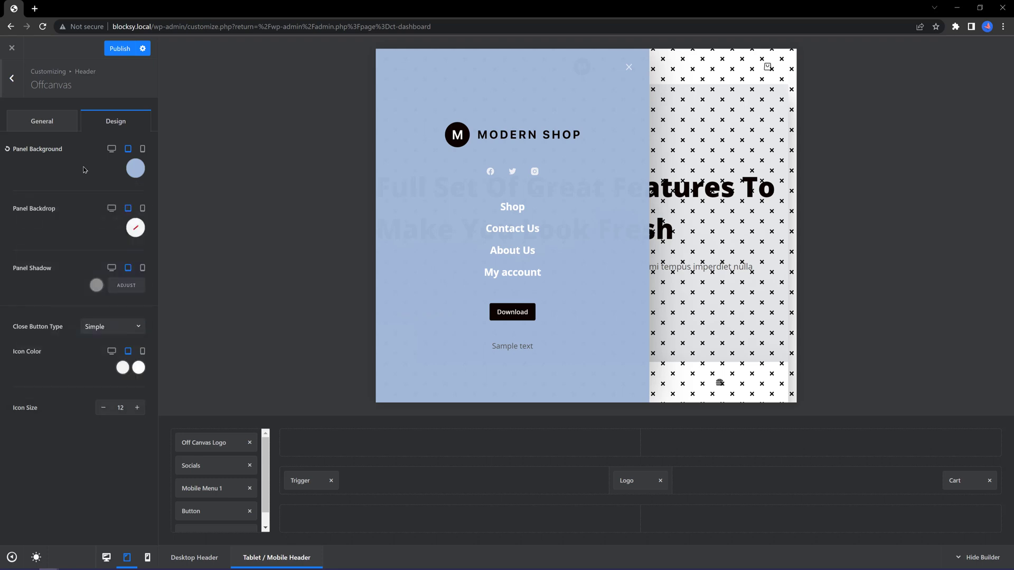
Set the off-canvas Close Button Type to Border and reopen the menu in the preview to check it
left_click(113, 327)
left_click(116, 383)
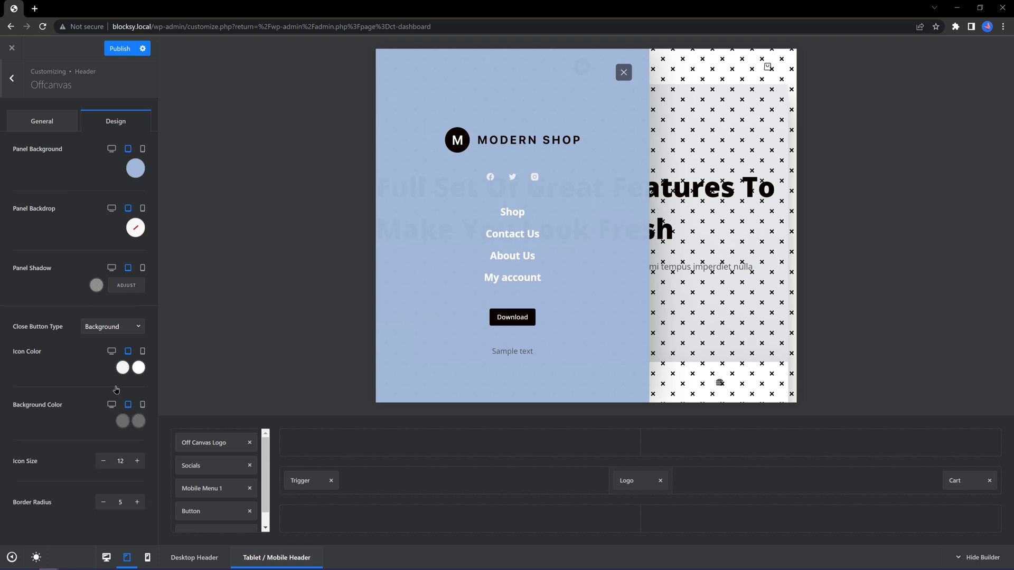
left_click(112, 327)
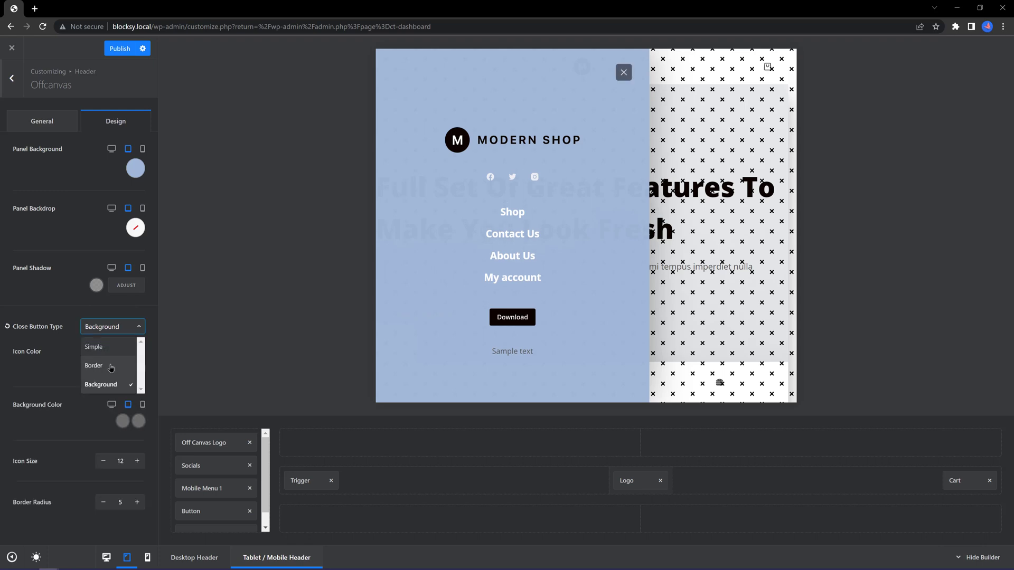
left_click(111, 368)
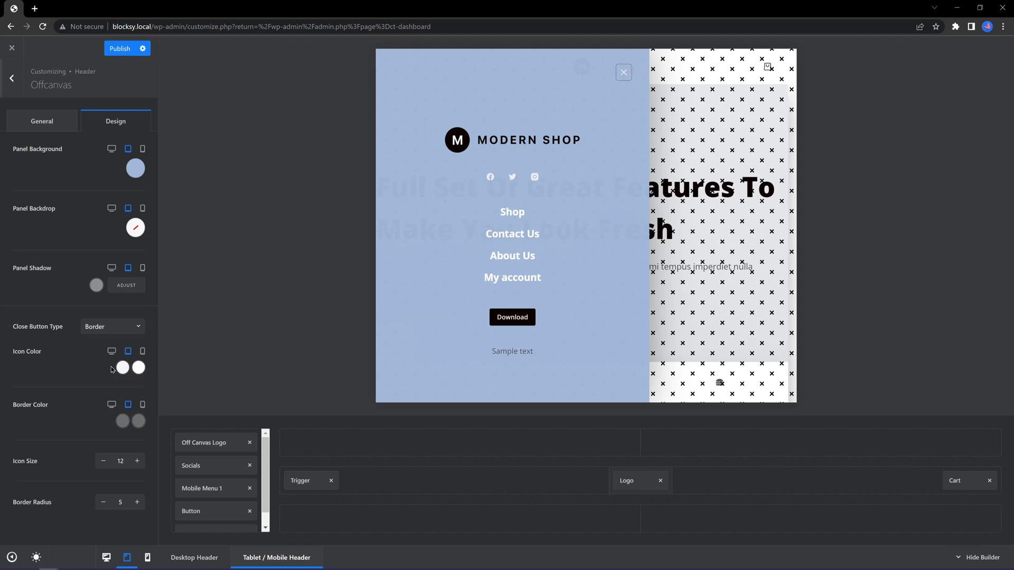
left_click(96, 285)
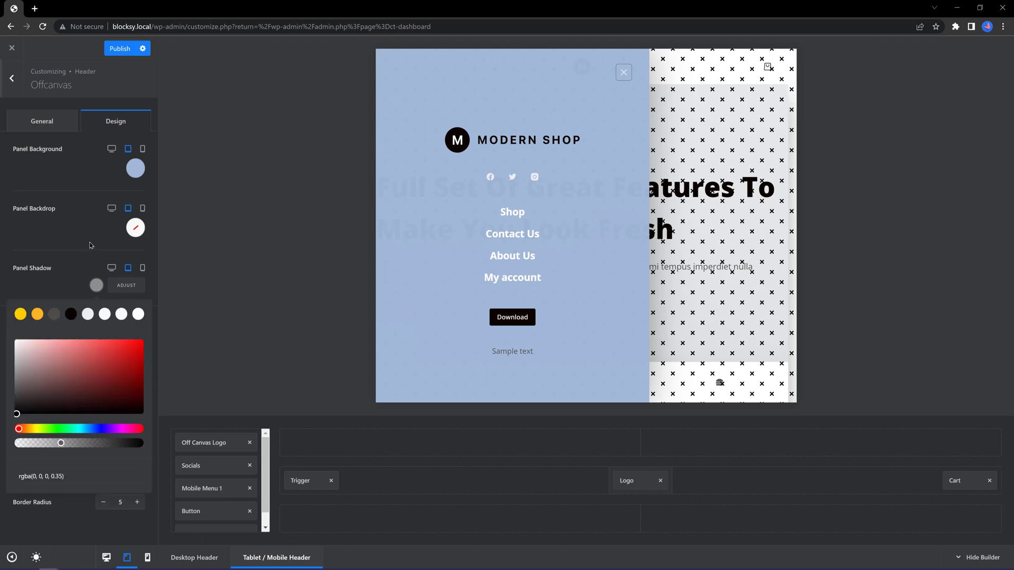
left_click(42, 121)
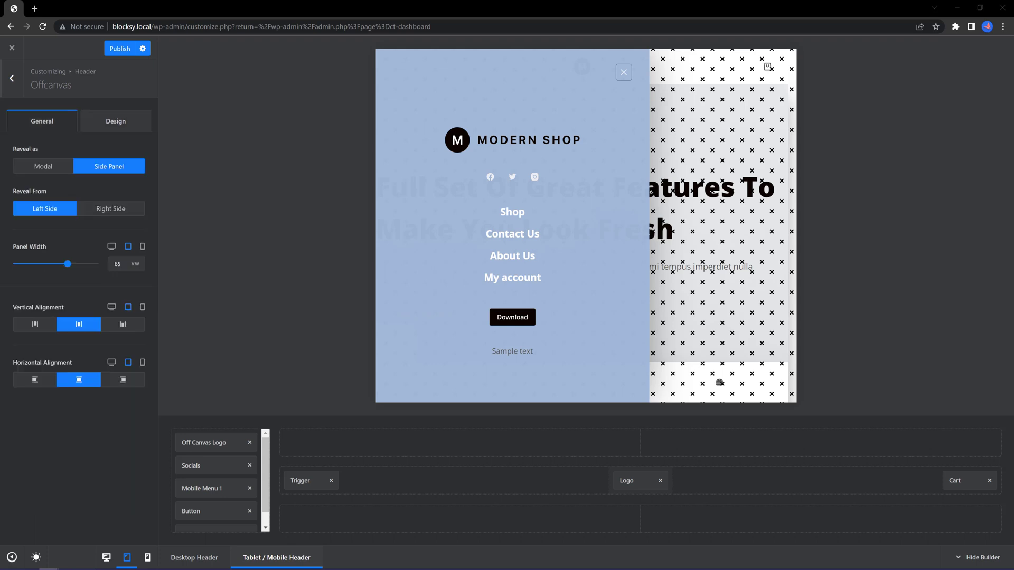
left_click(623, 73)
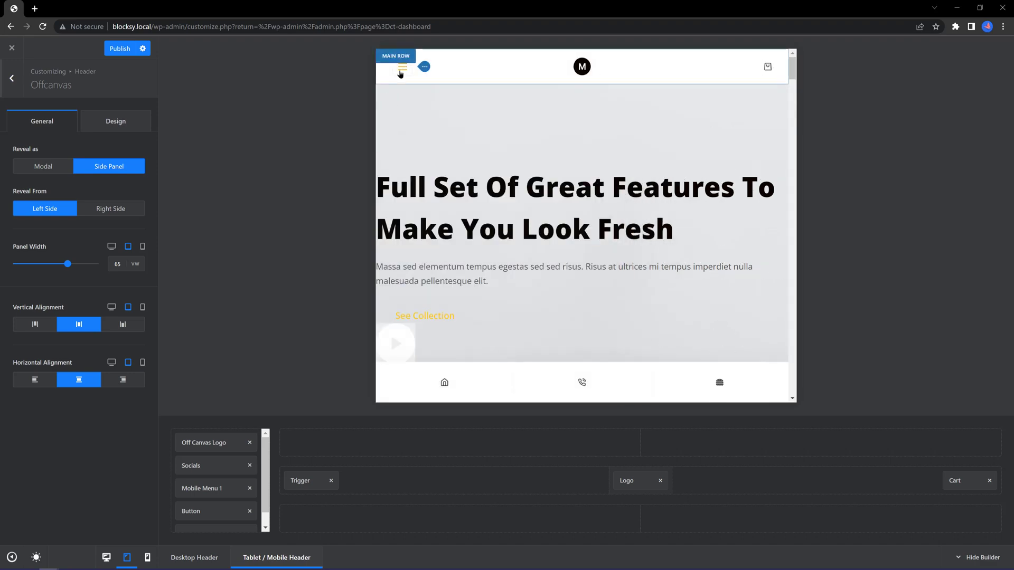
left_click(401, 69)
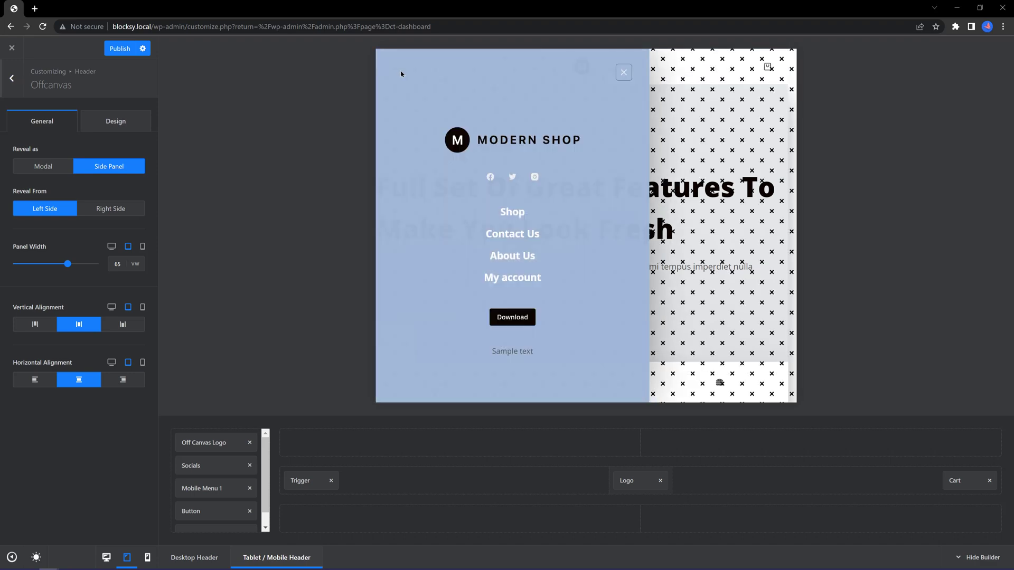
Replace the Shortcuts Bar Phone item's # with an sms: phone number link and publish with Ctrl+S
left_click(754, 200)
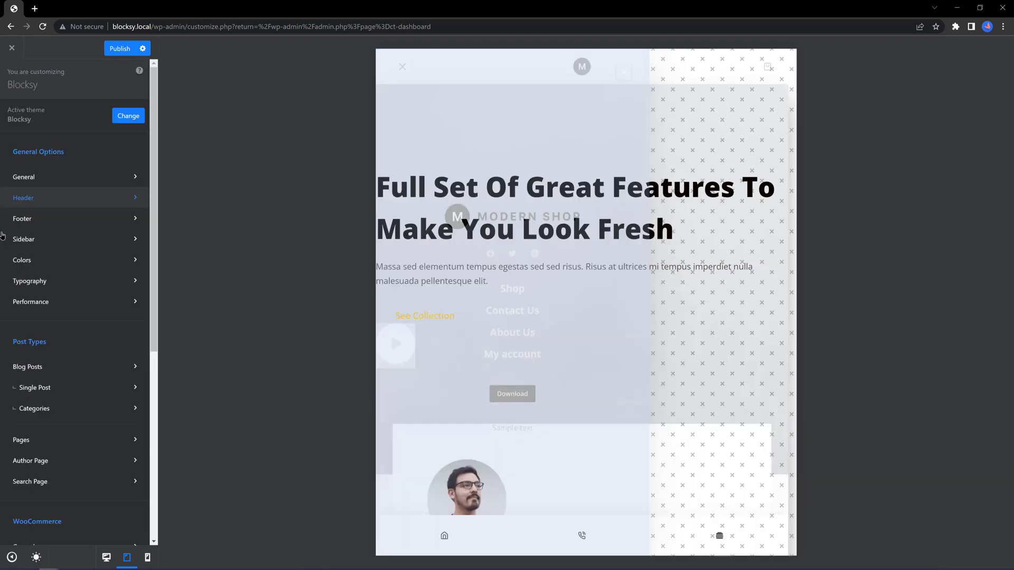
scroll(81, 368, "down", 6)
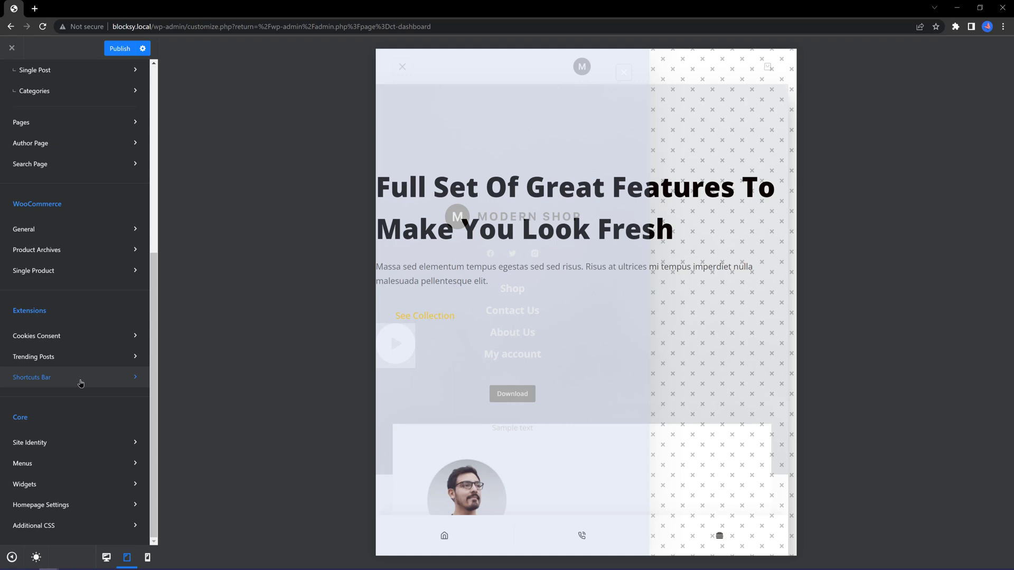
left_click(82, 370)
left_click(127, 303)
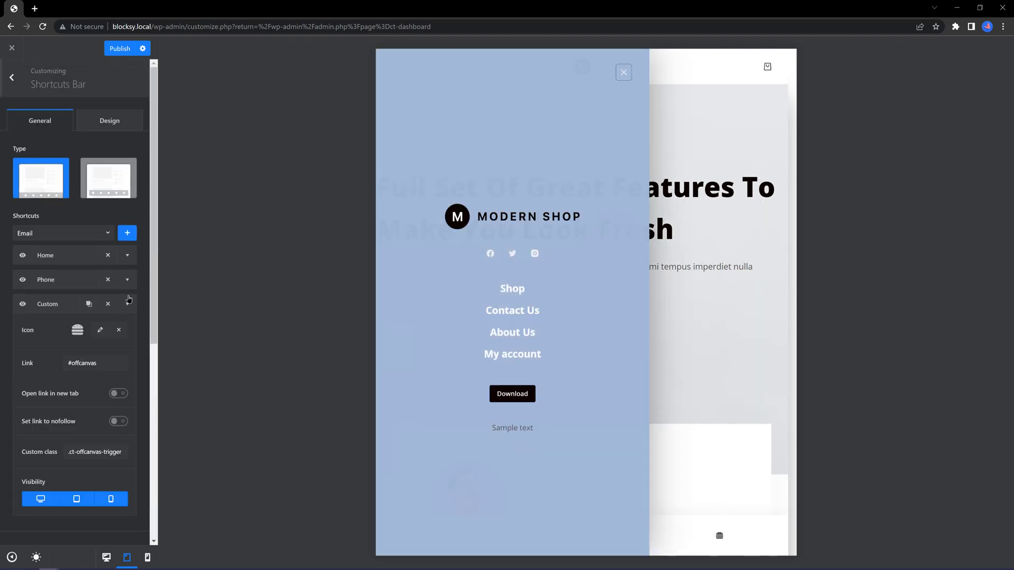
left_click(128, 280)
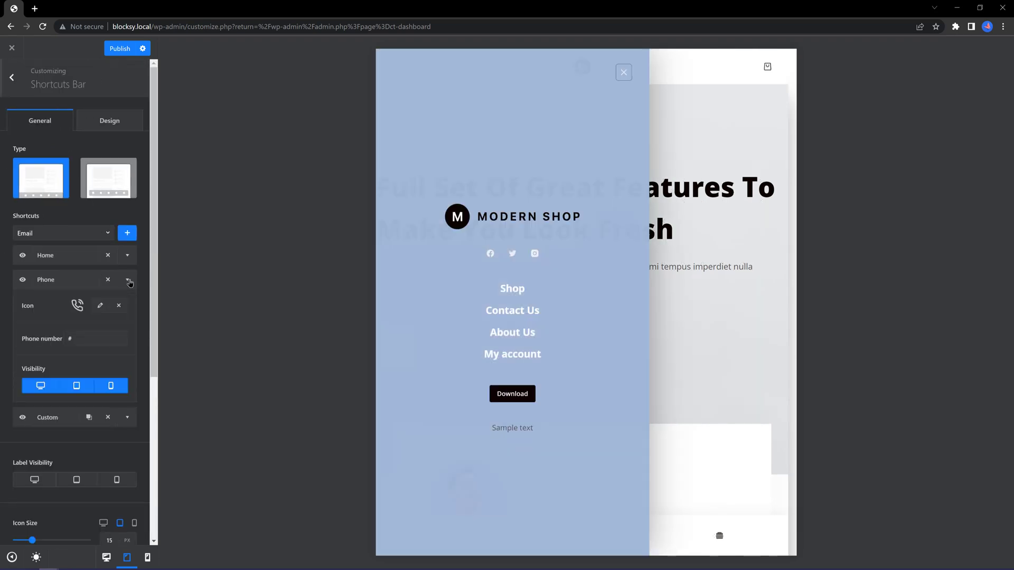
left_click(97, 336)
double_click(89, 337)
type("sms:(123)456-789-0")
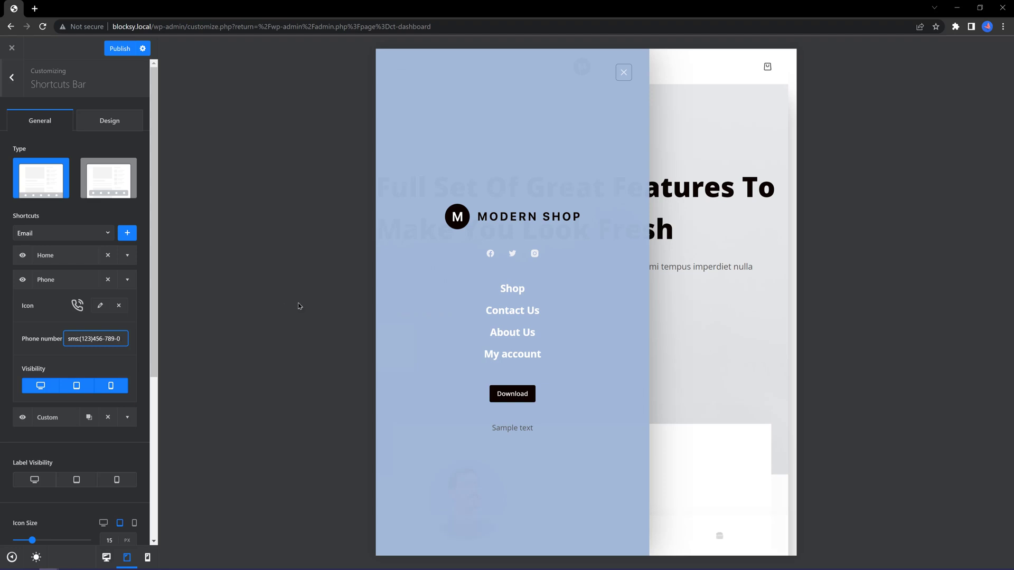
key("ctrl+s")
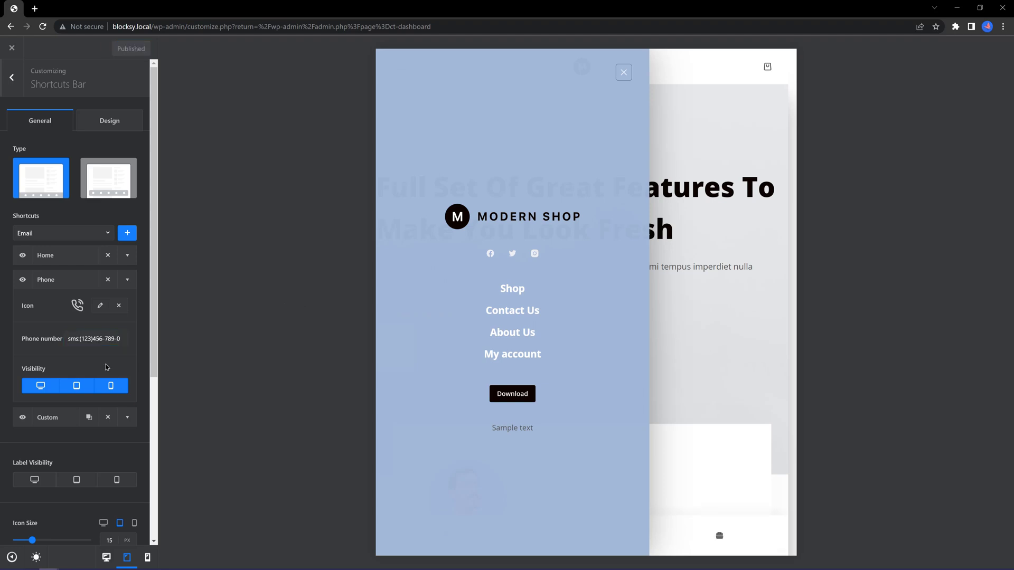
Preview the product page in DevTools device mode narrowed to 904 px, showing the bottom shortcuts bar
left_click(12, 88)
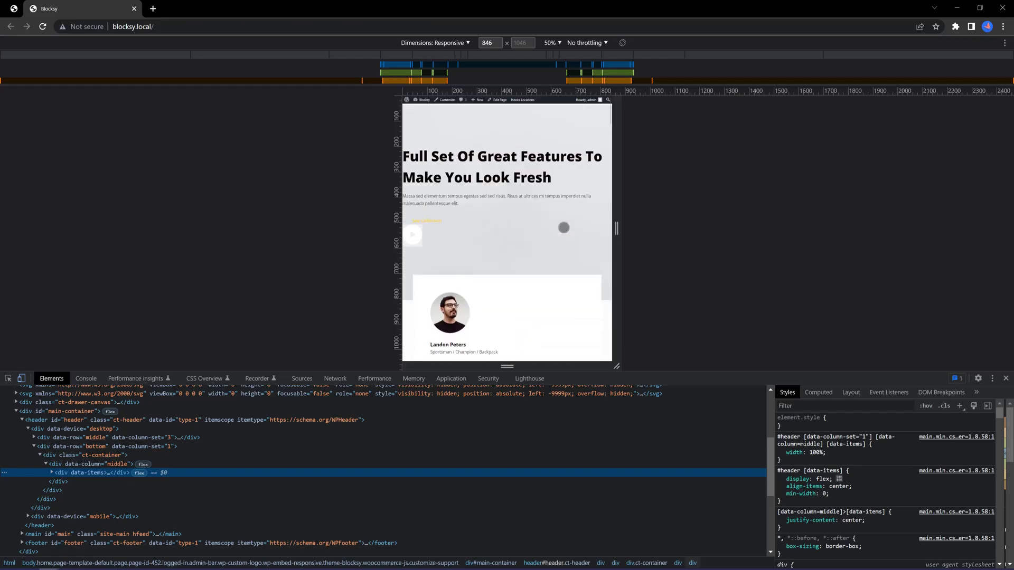
left_click(418, 115)
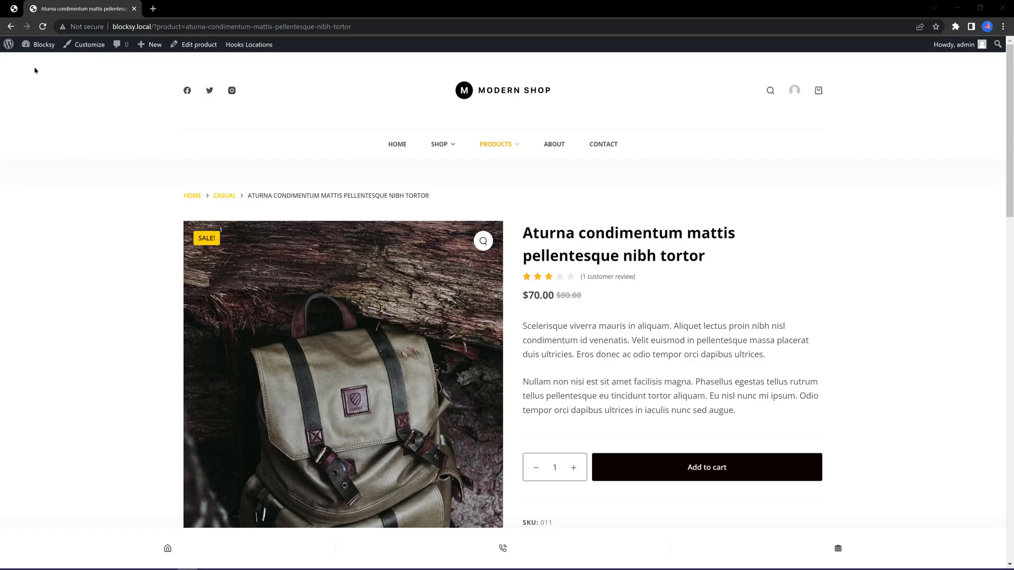
key("ctrl+shift+i")
scroll(565, 255, "down", 5)
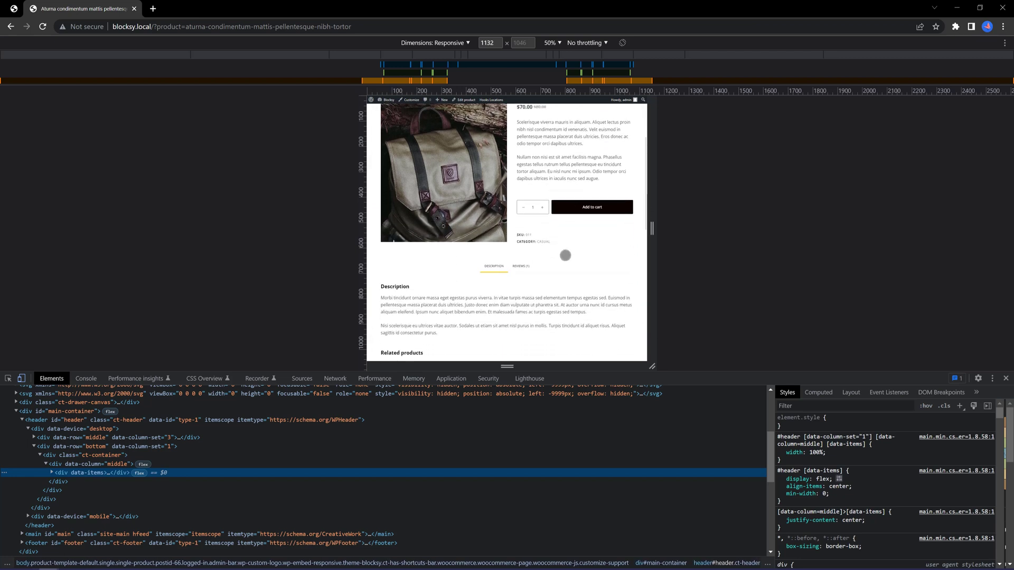
left_click(642, 231)
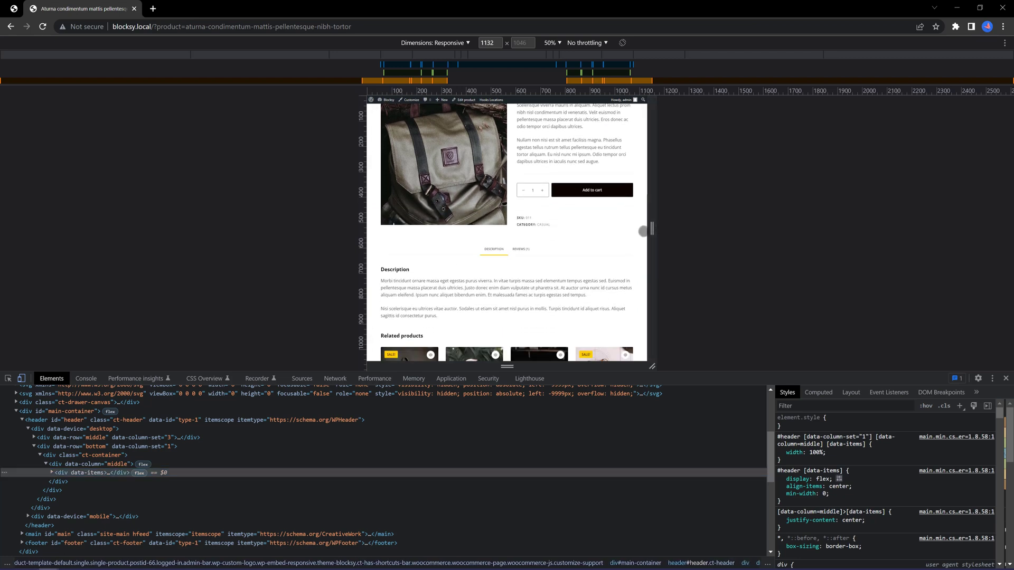
mouse_move(651, 228)
left_mouse_down()
mouse_move(546, 232)
mouse_move(633, 232)
left_mouse_up()
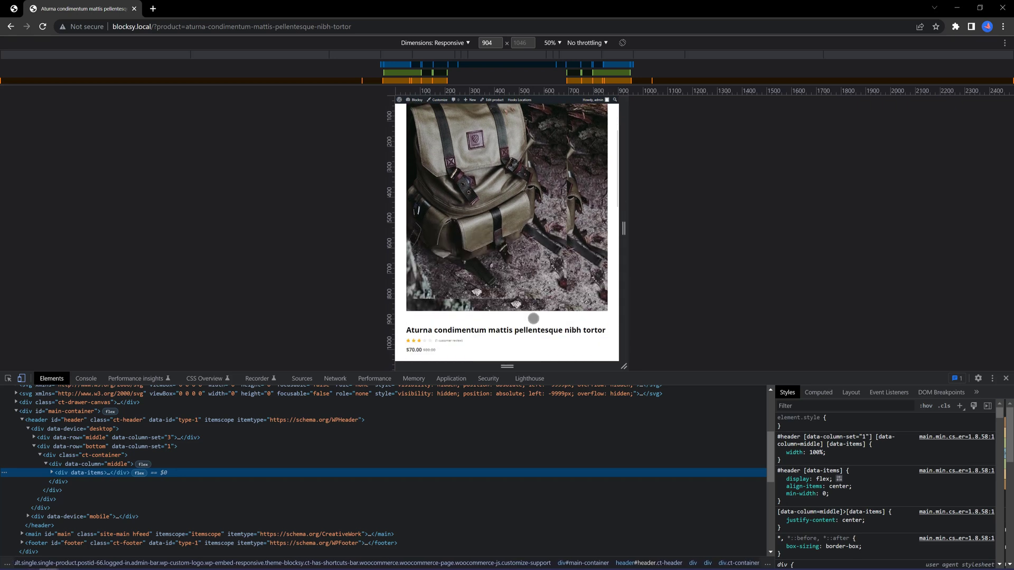
scroll(534, 319, "down", 6)
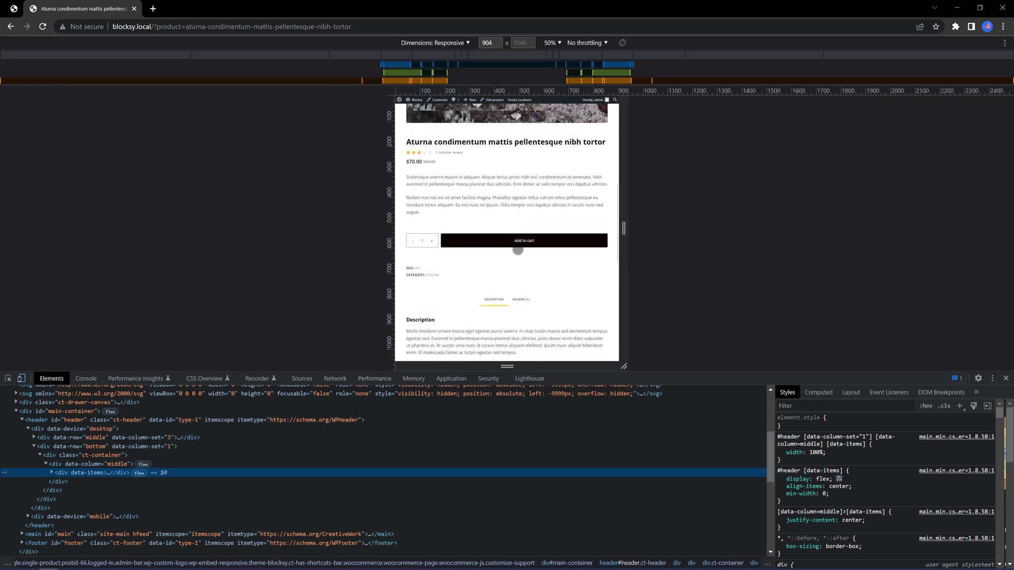
scroll(517, 251, "down", 4)
scroll(517, 250, "down", 2)
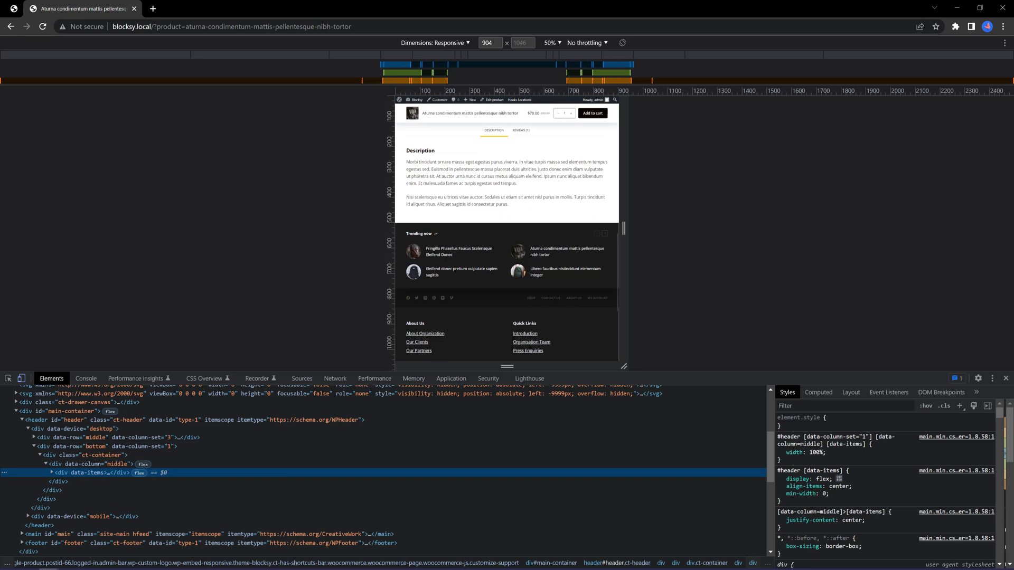
scroll(520, 266, "down", 3)
scroll(520, 266, "up", 7)
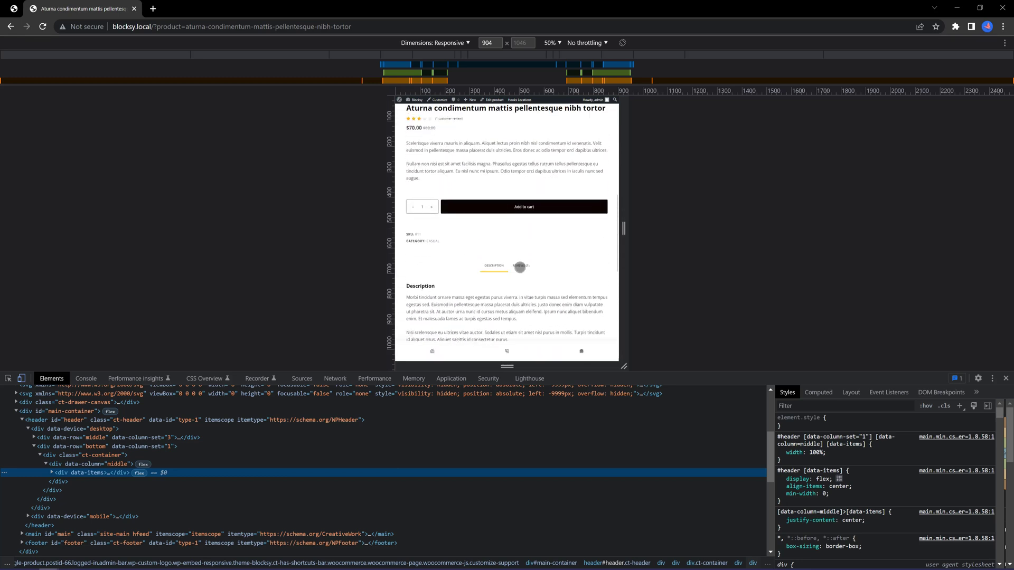
scroll(519, 266, "up", 8)
left_click(507, 351)
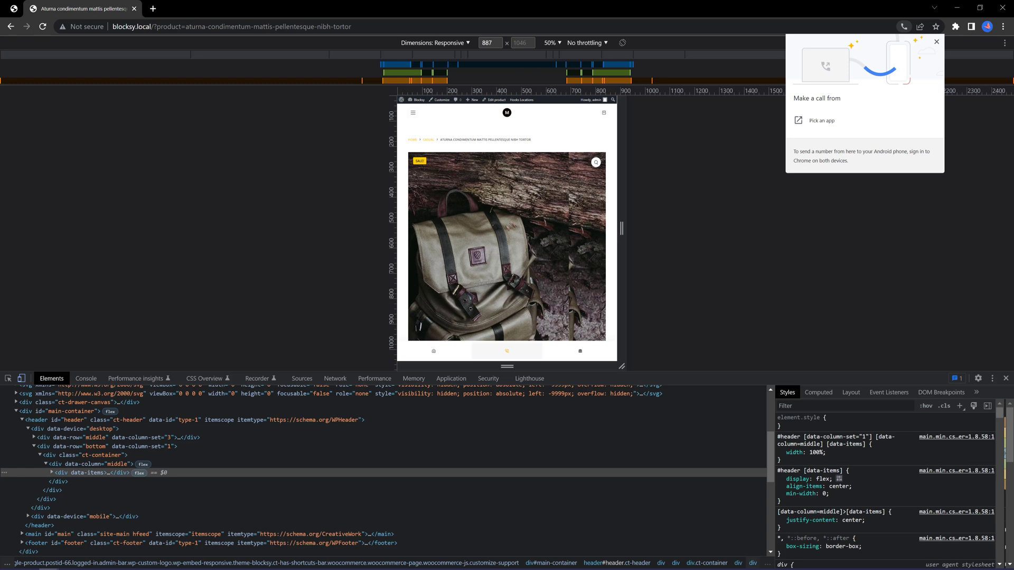
key("alt+Tab")
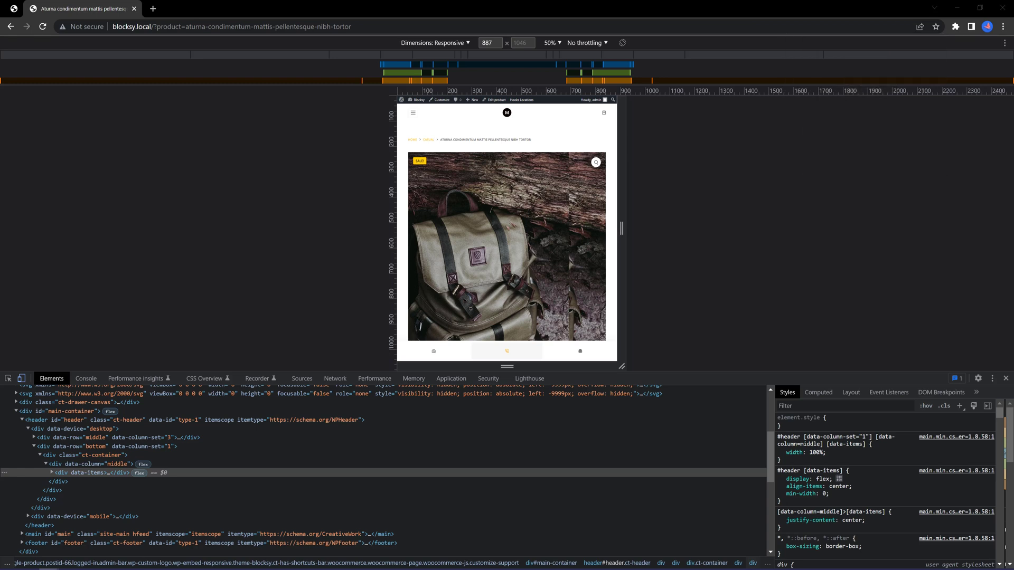